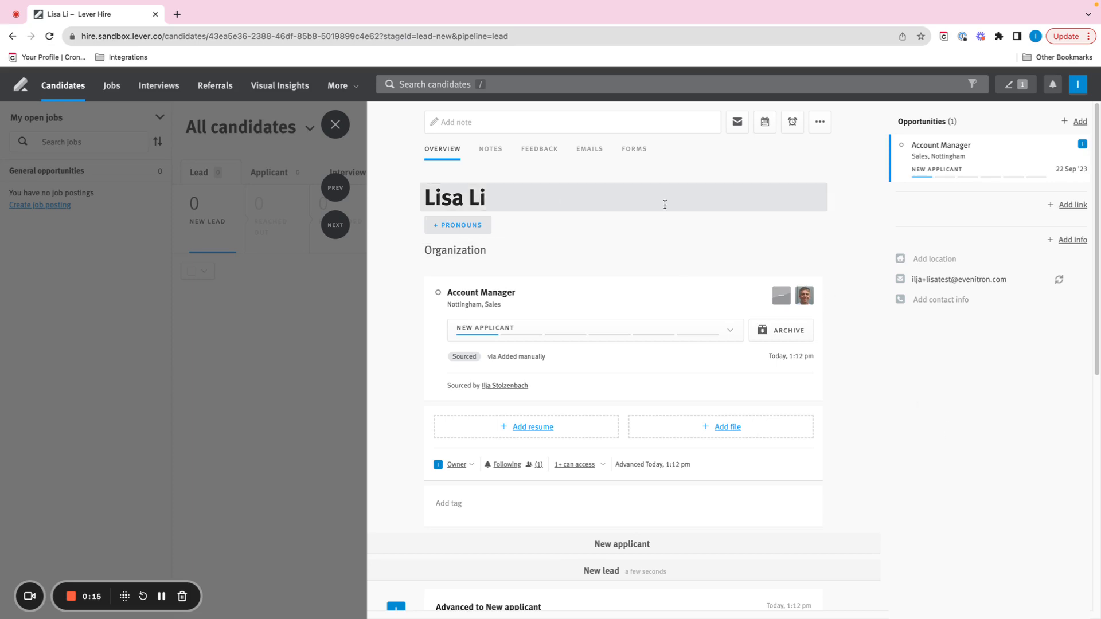
# Move the candidate to the Phone screen stage and start an email to them using the "(1) First interview" template.
pyautogui.click(512, 330)
pyautogui.click(515, 429)
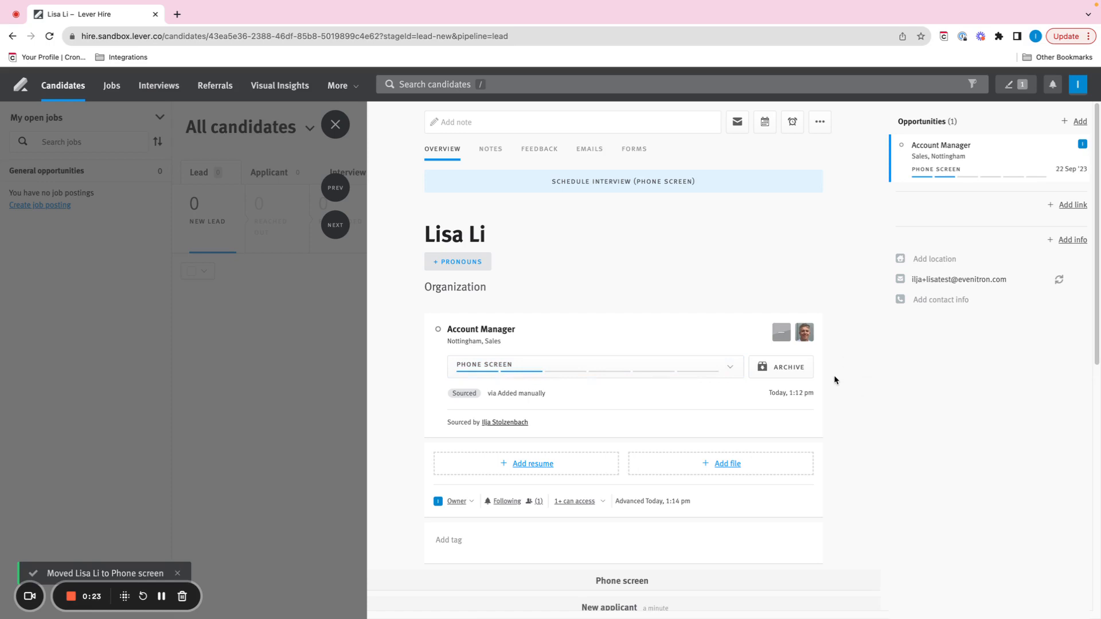
pyautogui.click(738, 124)
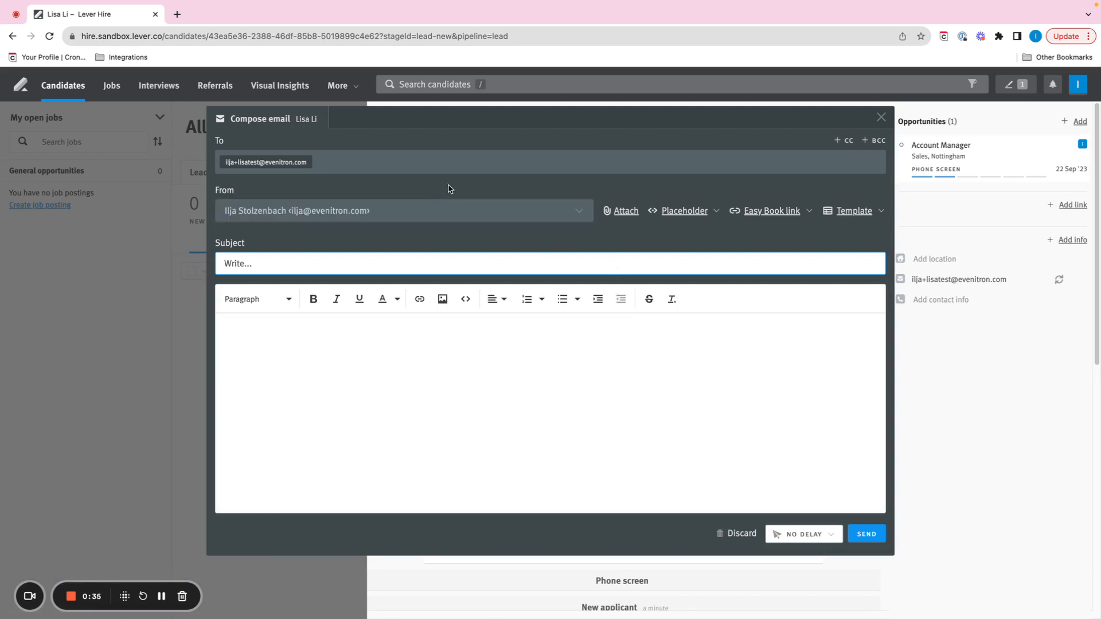
pyautogui.click(858, 214)
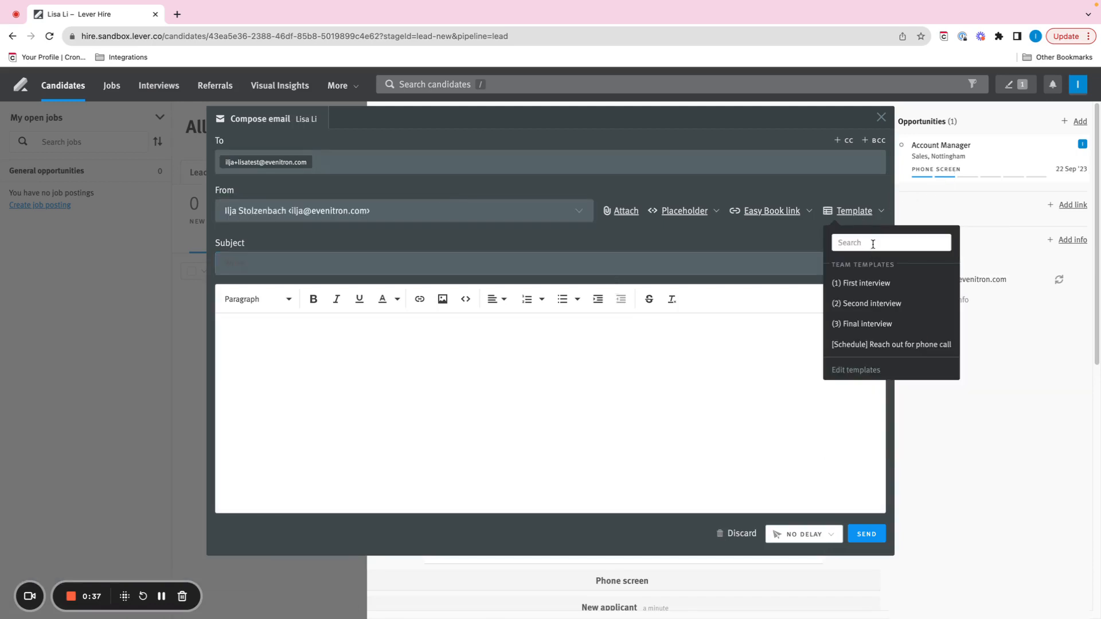
pyautogui.click(876, 285)
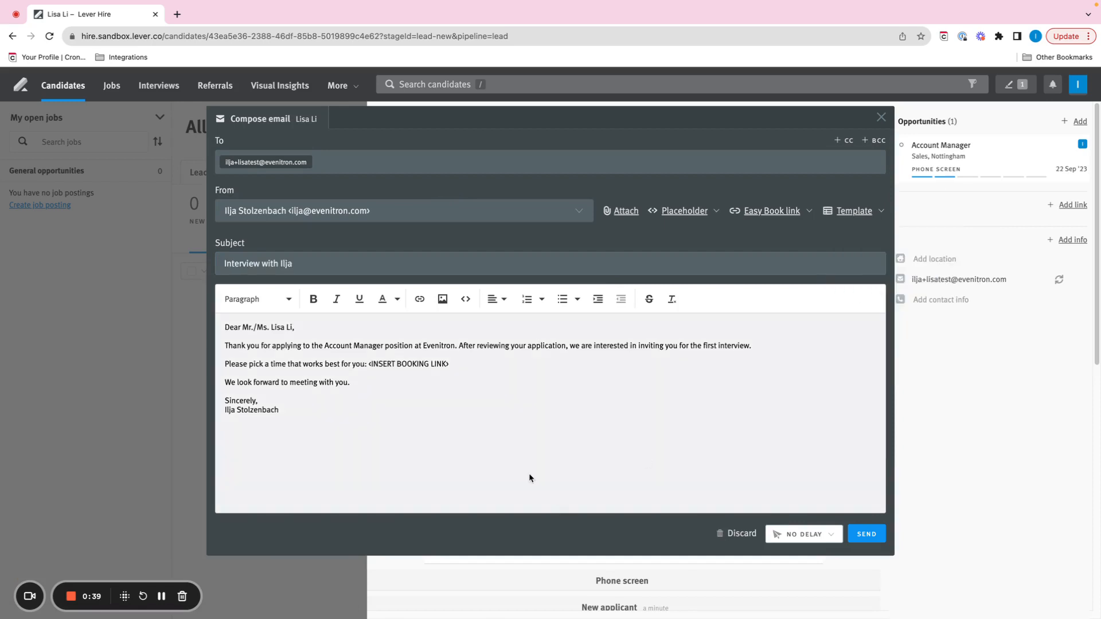
# Select the <INSERT BOOKING LINK> placeholder in the email body and start a new Cronofy scheduling request from scratch.
pyautogui.moveTo(368, 362); pyautogui.dragTo(471, 364)
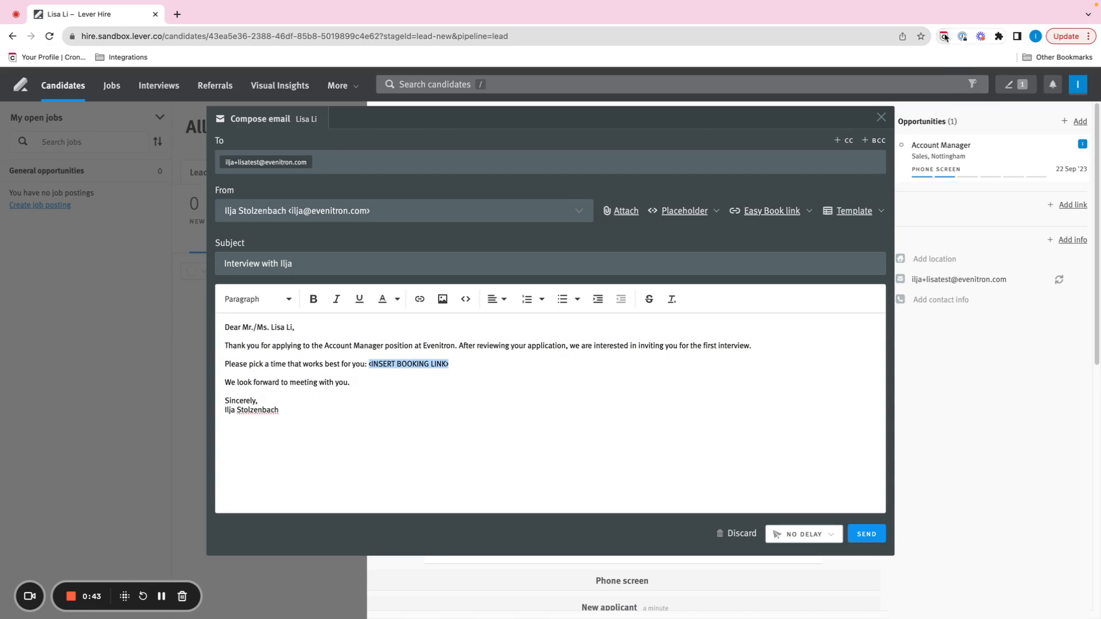
pyautogui.click(943, 37)
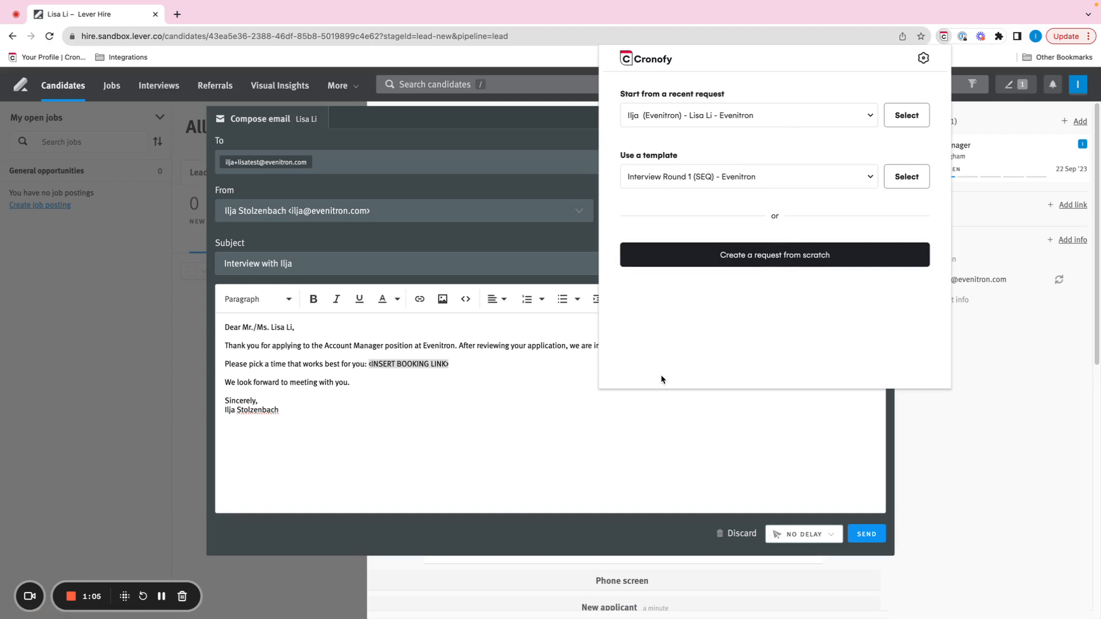
pyautogui.click(739, 257)
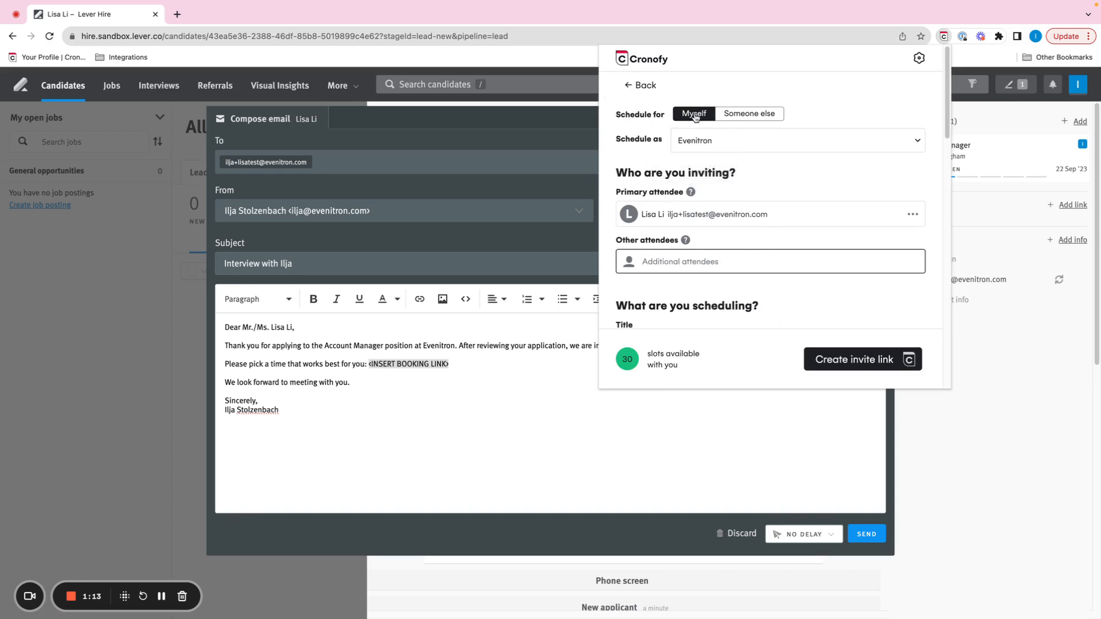
pyautogui.click(759, 116)
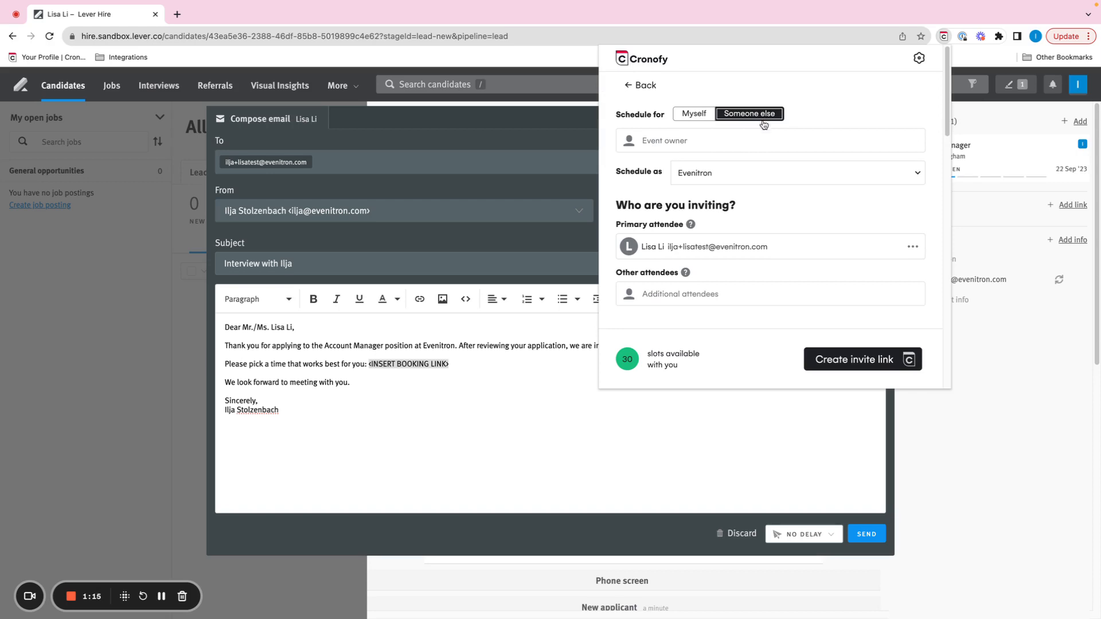
pyautogui.scroll(-5, 814, 214)
pyautogui.scroll(5, 814, 212)
pyautogui.click(698, 115)
# Add the existing "Phone interview" tag to the scheduling request.
pyautogui.scroll(-1, 710, 194)
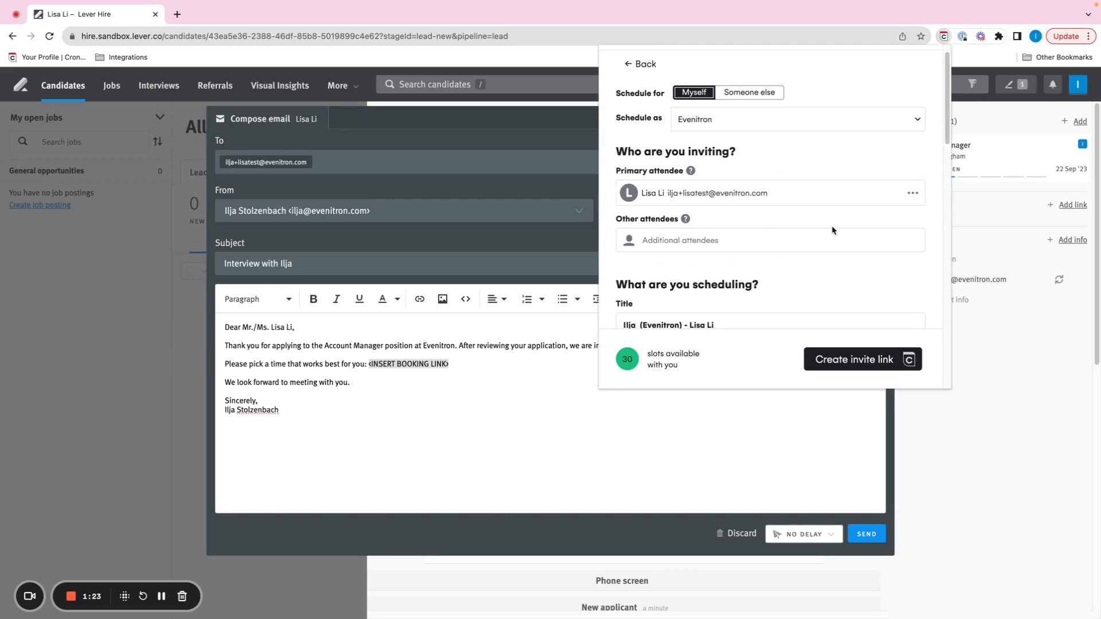
pyautogui.scroll(-5, 833, 229)
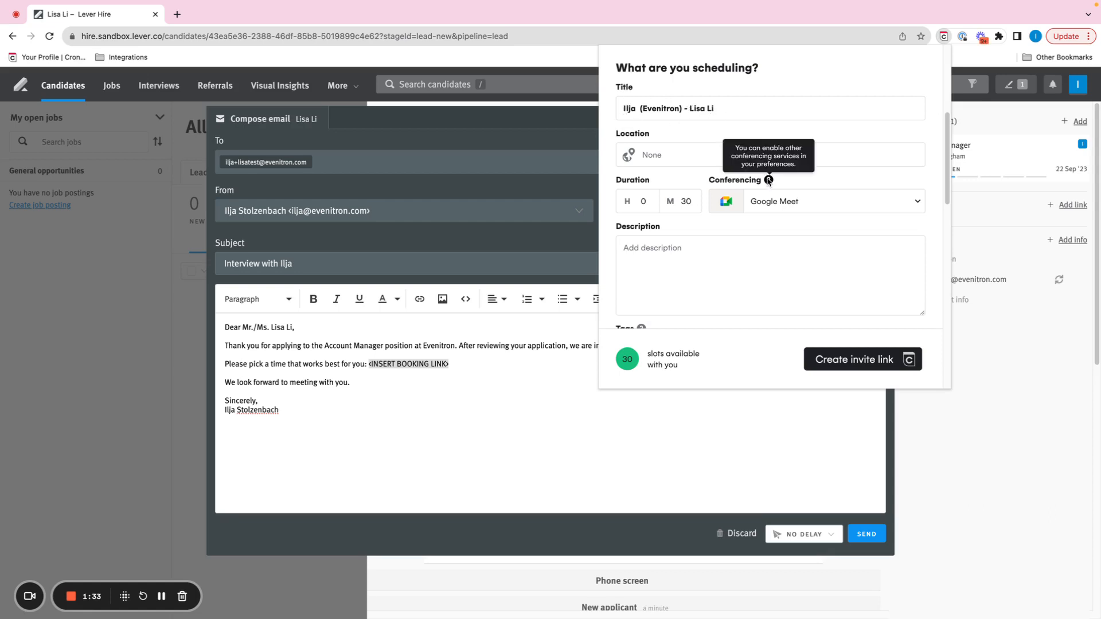
pyautogui.scroll(-3, 763, 177)
pyautogui.scroll(-5, 766, 177)
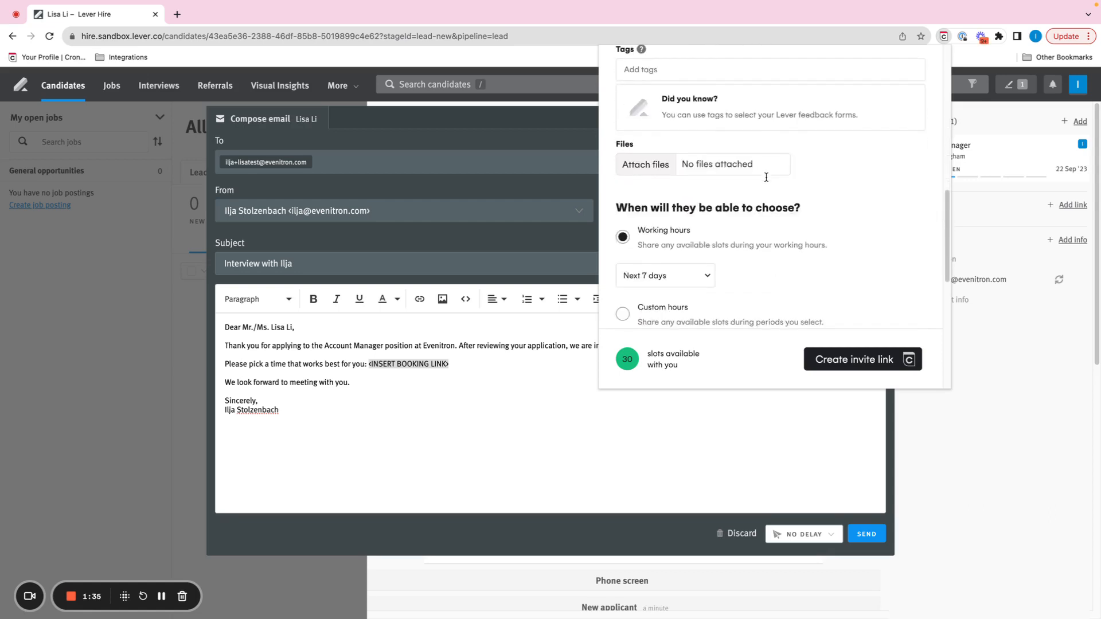
pyautogui.scroll(2, 766, 174)
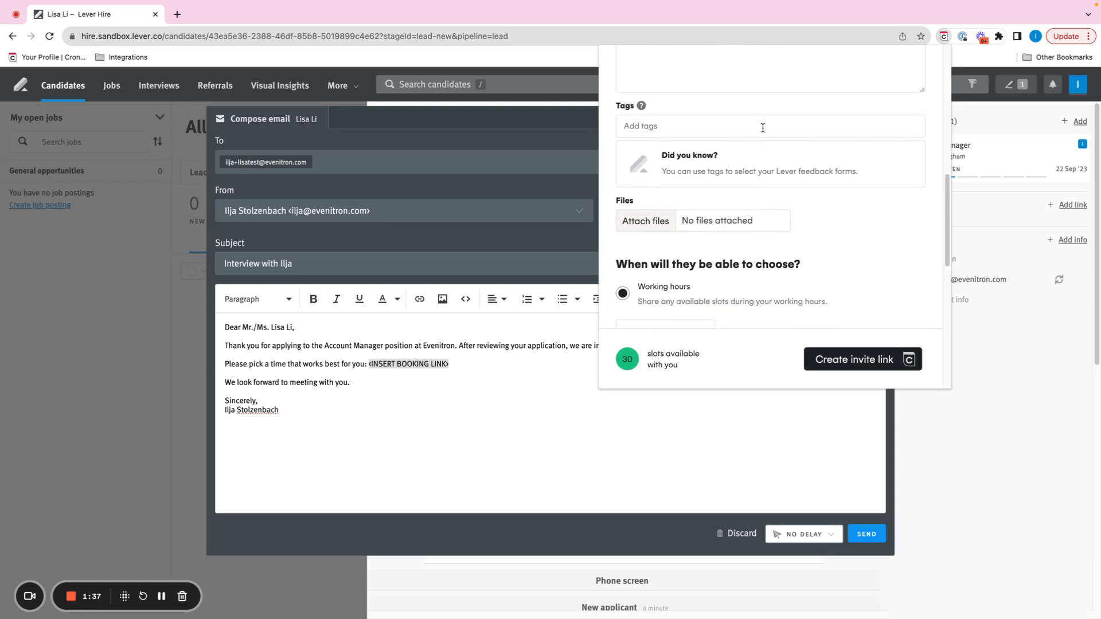
pyautogui.click(762, 128)
pyautogui.write('phone')
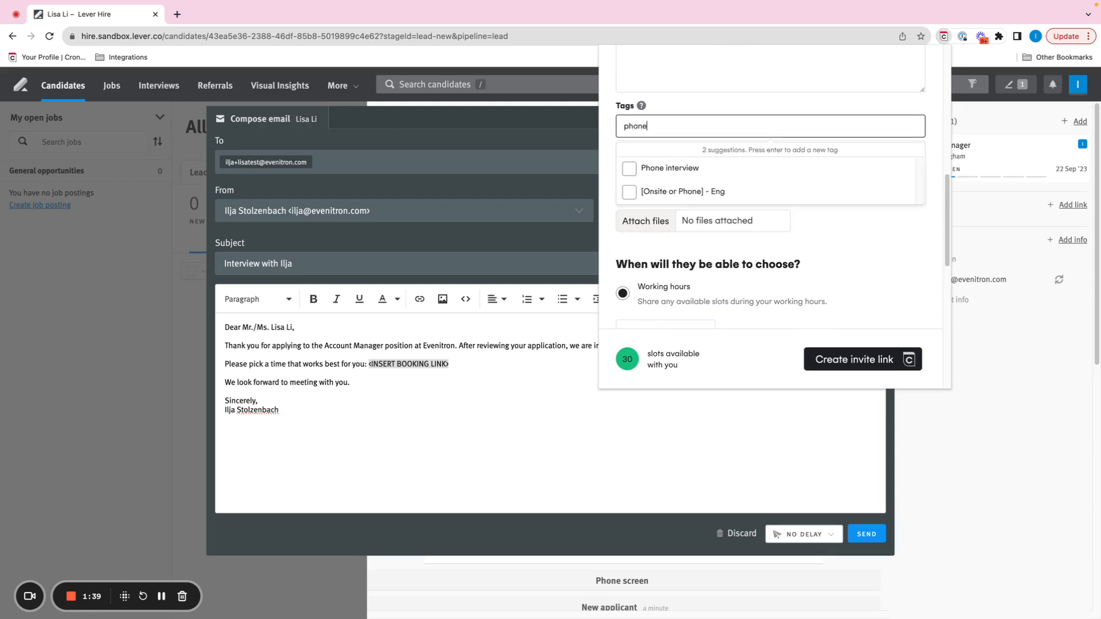
pyautogui.click(713, 169)
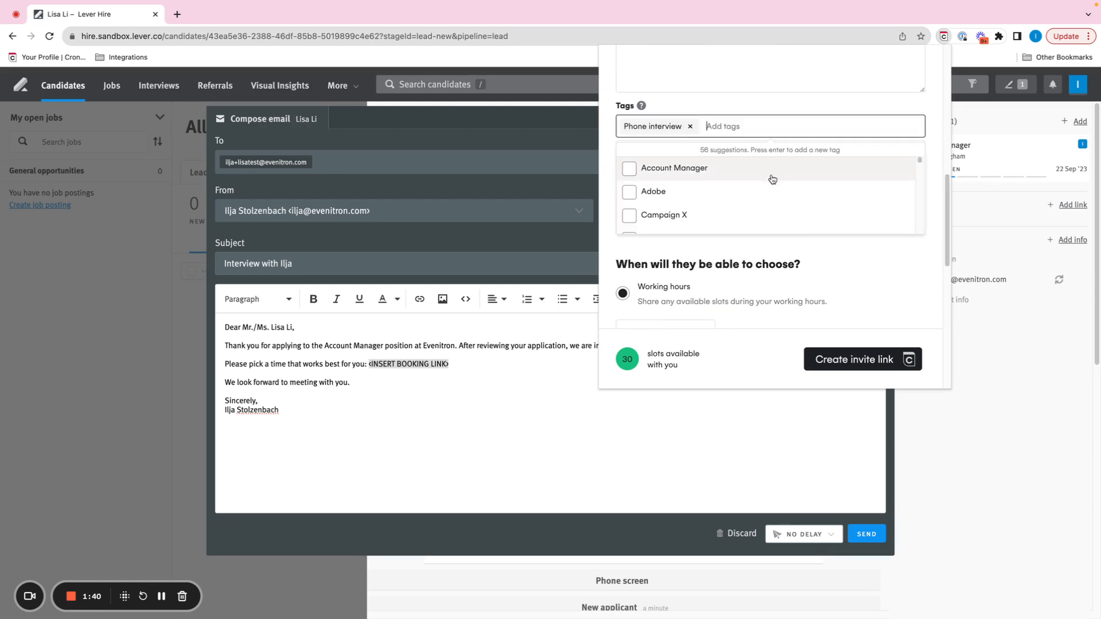
pyautogui.click(858, 276)
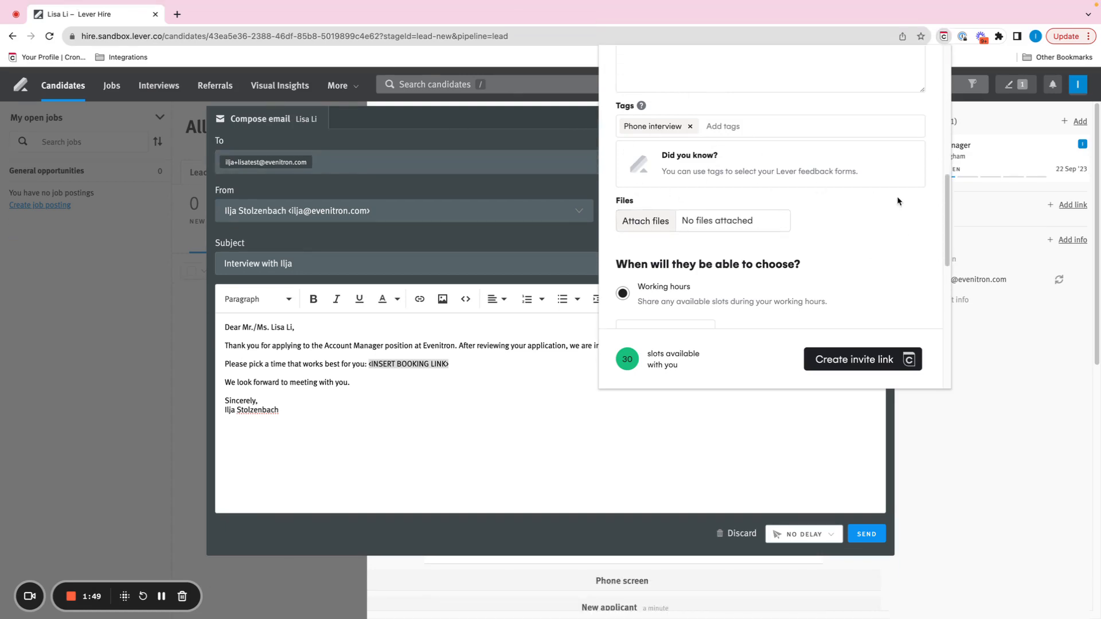
# Limit the working-hours availability to the next 3 days and review the calendar preview.
pyautogui.scroll(-5, 855, 253)
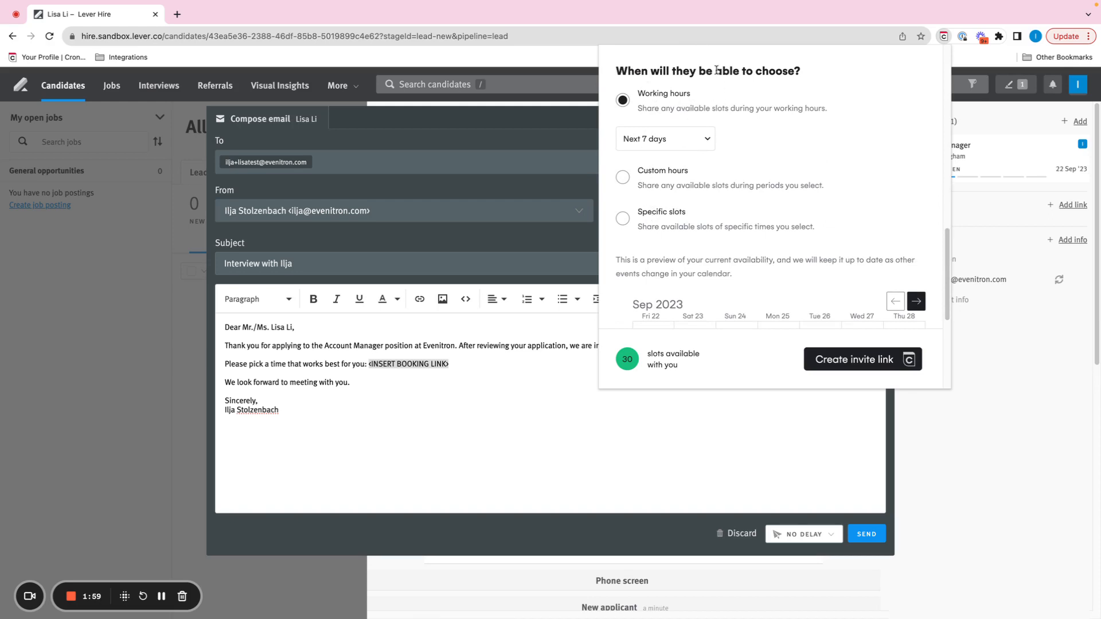
pyautogui.click(680, 144)
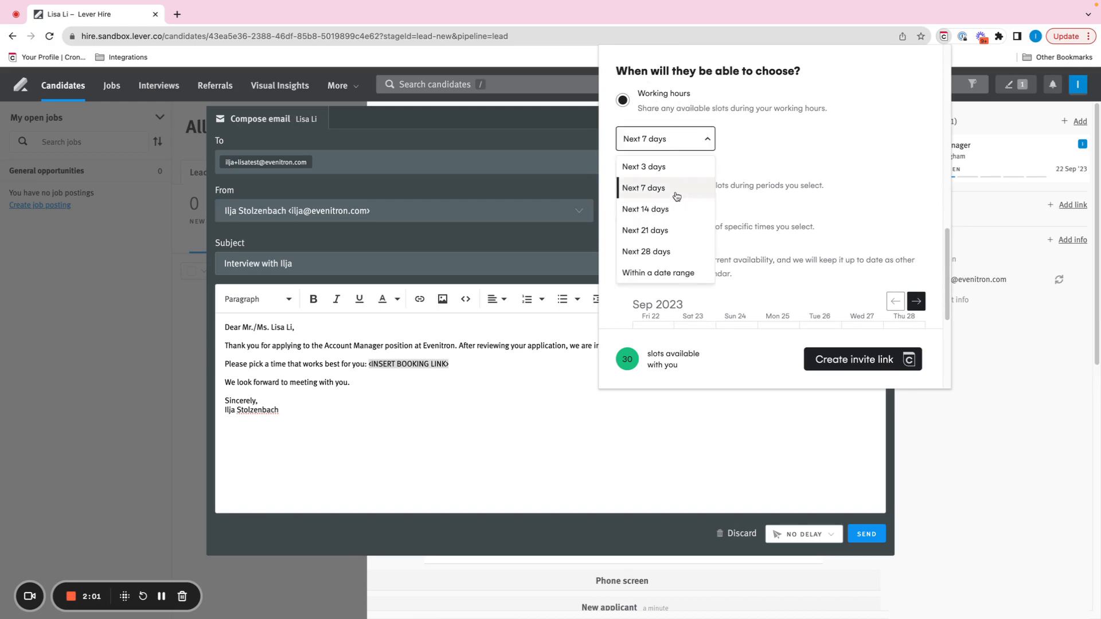
pyautogui.click(797, 136)
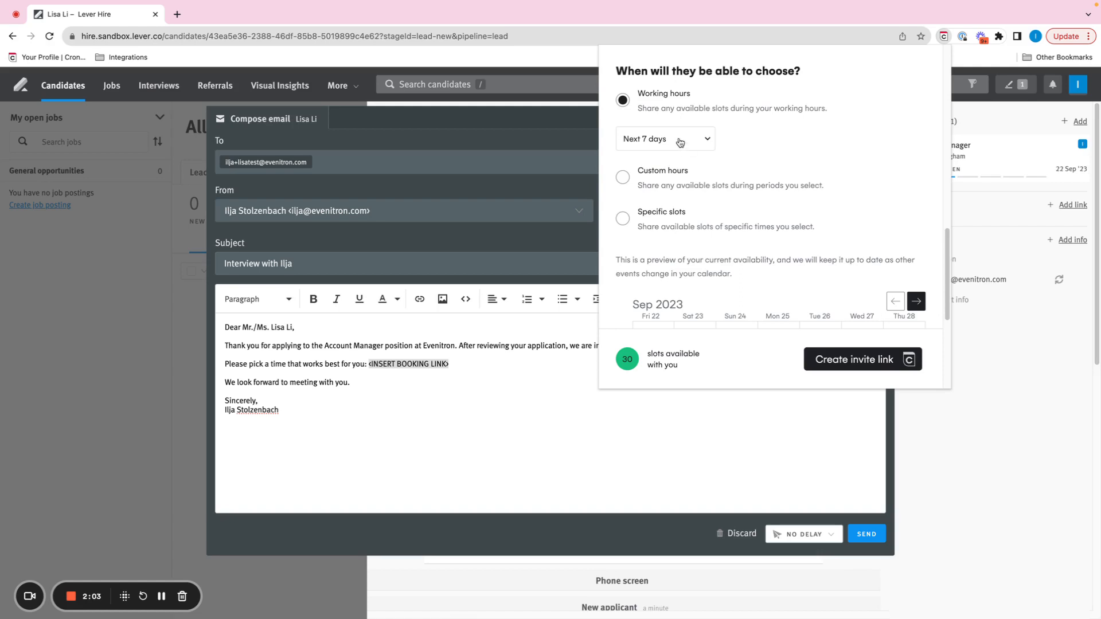
pyautogui.click(679, 143)
pyautogui.click(685, 167)
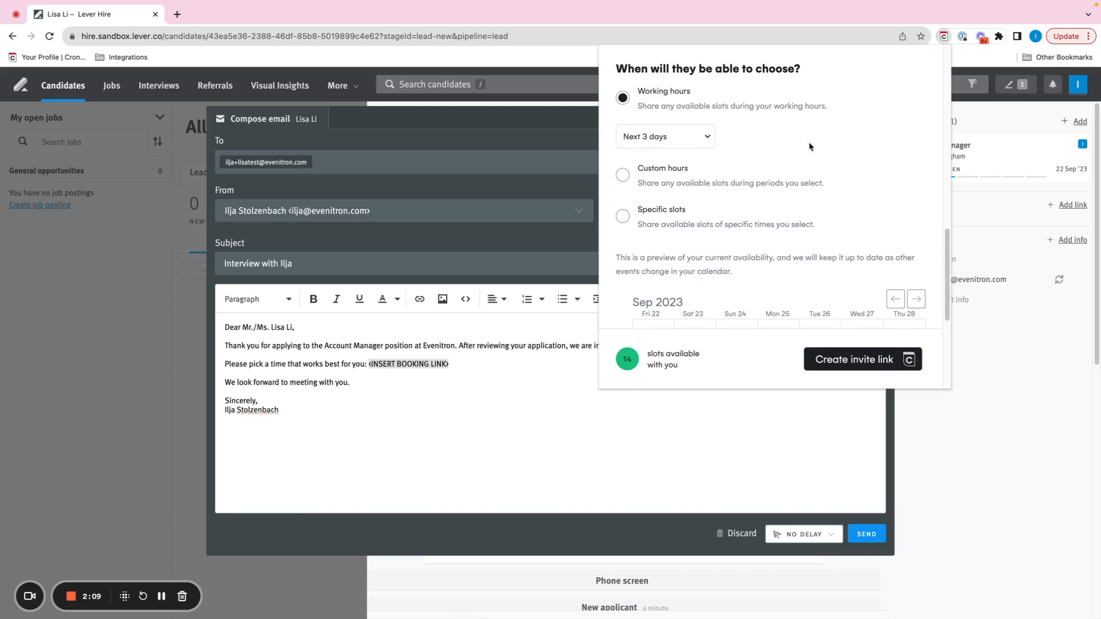
pyautogui.scroll(-3, 808, 160)
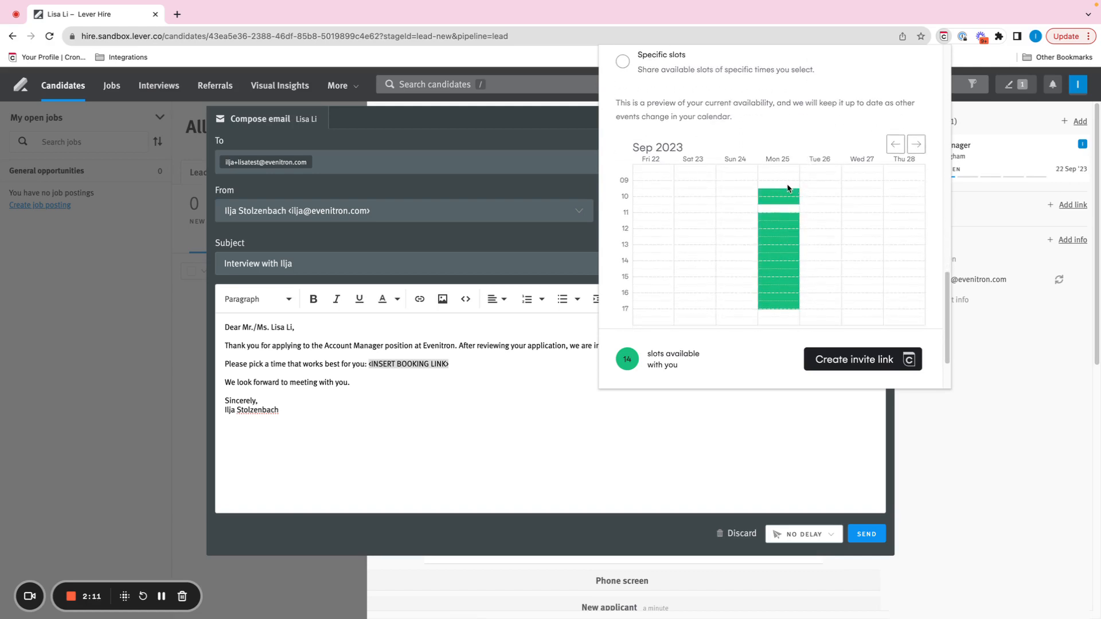
pyautogui.scroll(1, 715, 246)
pyautogui.scroll(1, 715, 247)
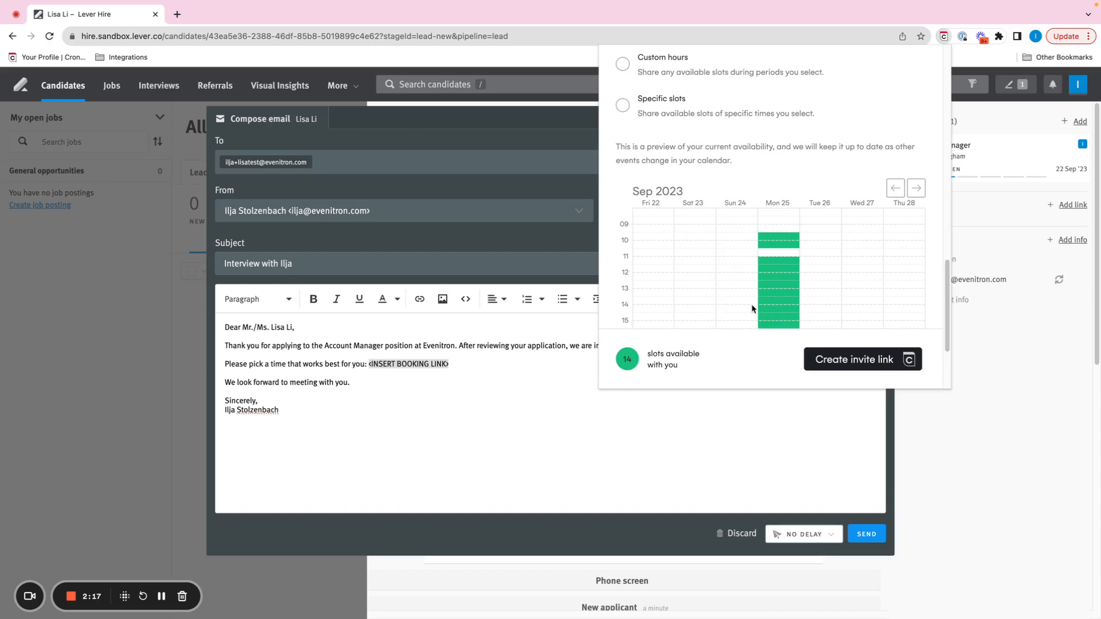
# Switch the request's availability to Custom hours and bring up its September 2023 calendar.
pyautogui.scroll(3, 687, 274)
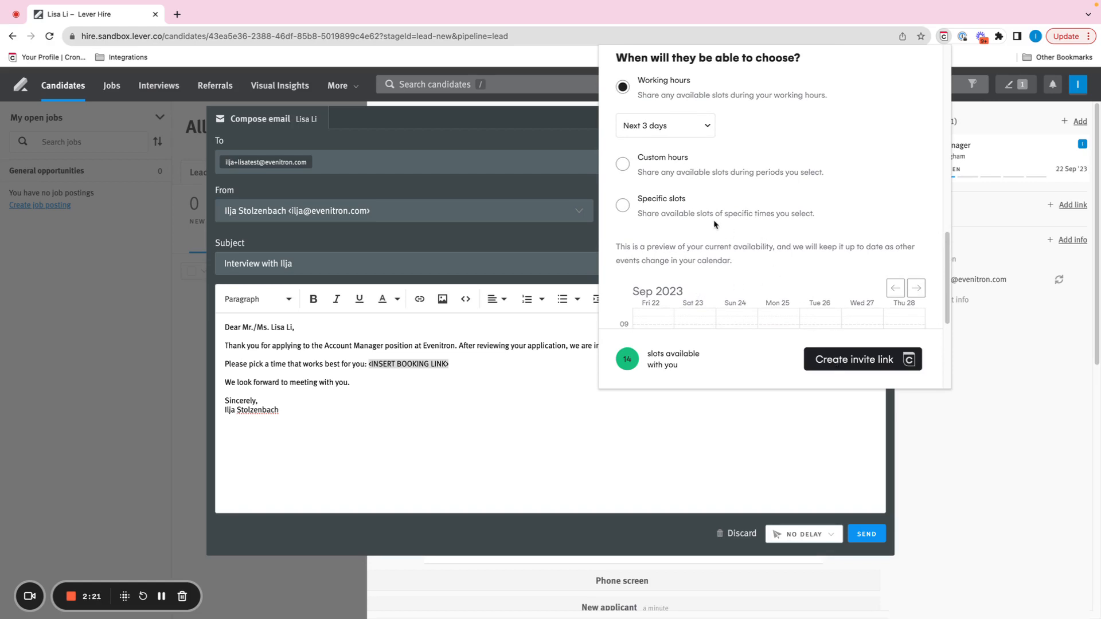
pyautogui.click(622, 164)
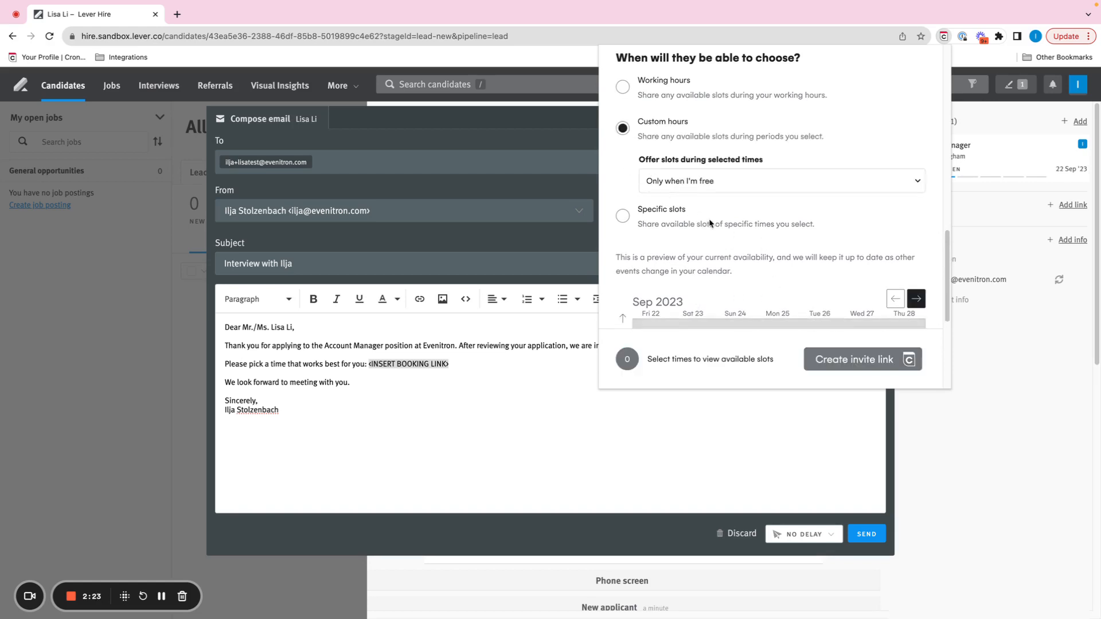
pyautogui.scroll(-2, 710, 222)
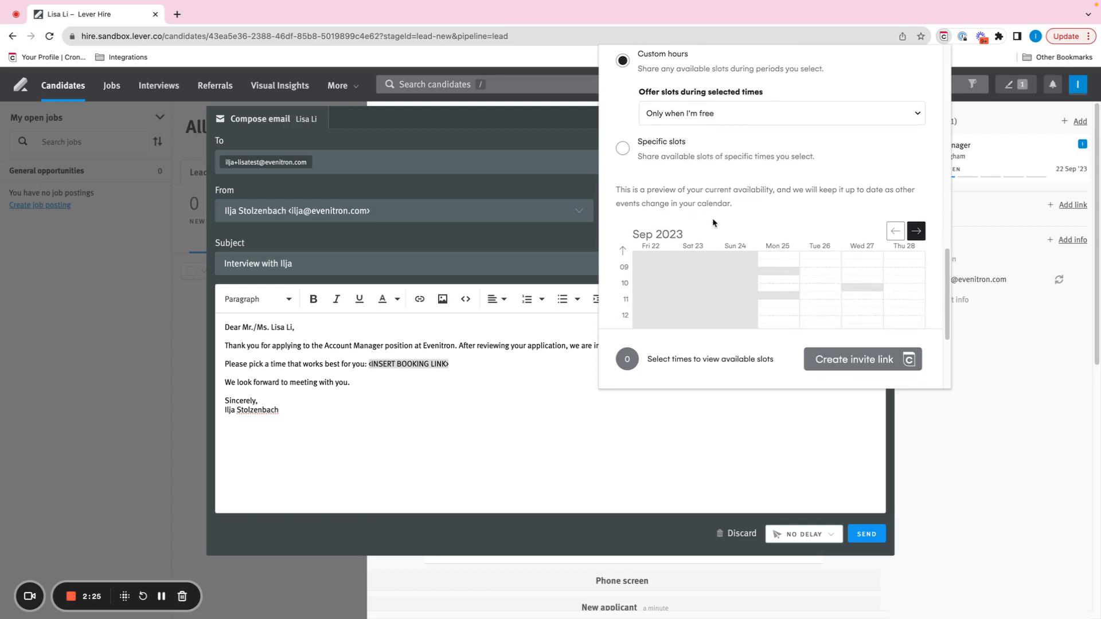
pyautogui.scroll(-3, 796, 211)
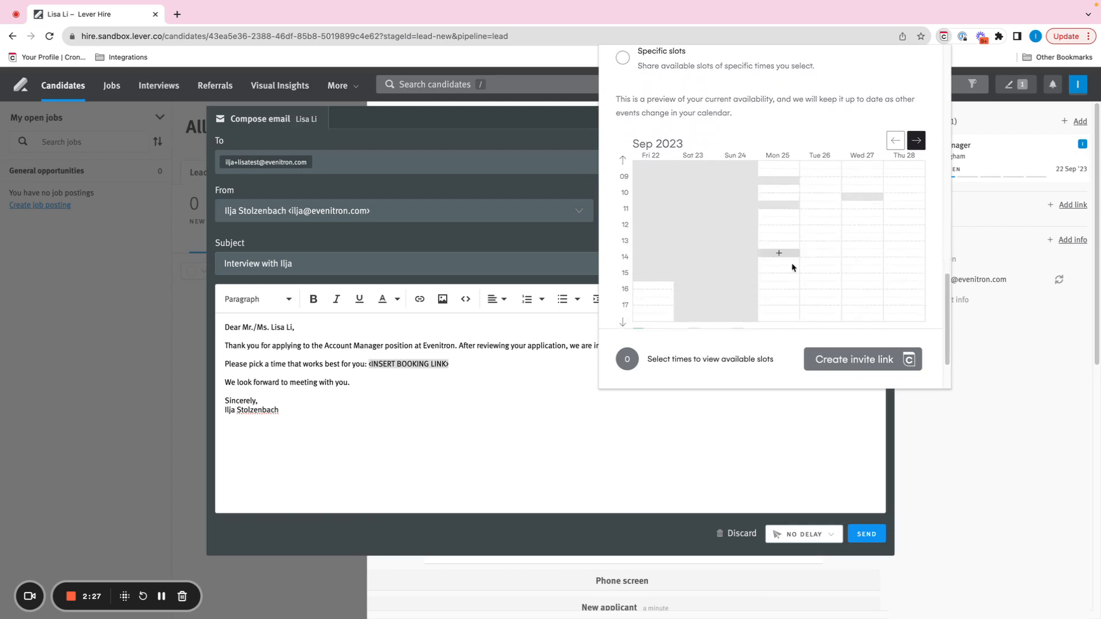
# Mark Mon 25 13:00–17:00 and Wed 27 09:00–12:30 as available, plus half-hour slots at Wed 13:00, Tue 26 15:30 and Tue 12:00.
pyautogui.moveTo(783, 245); pyautogui.dragTo(784, 306)
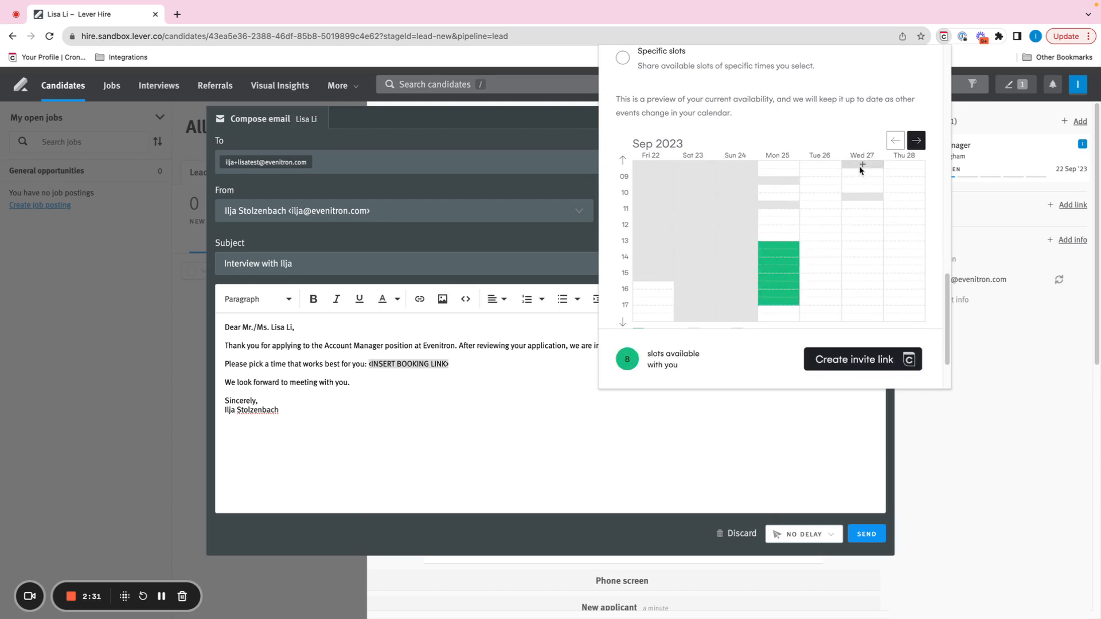
pyautogui.moveTo(860, 167); pyautogui.dragTo(866, 236)
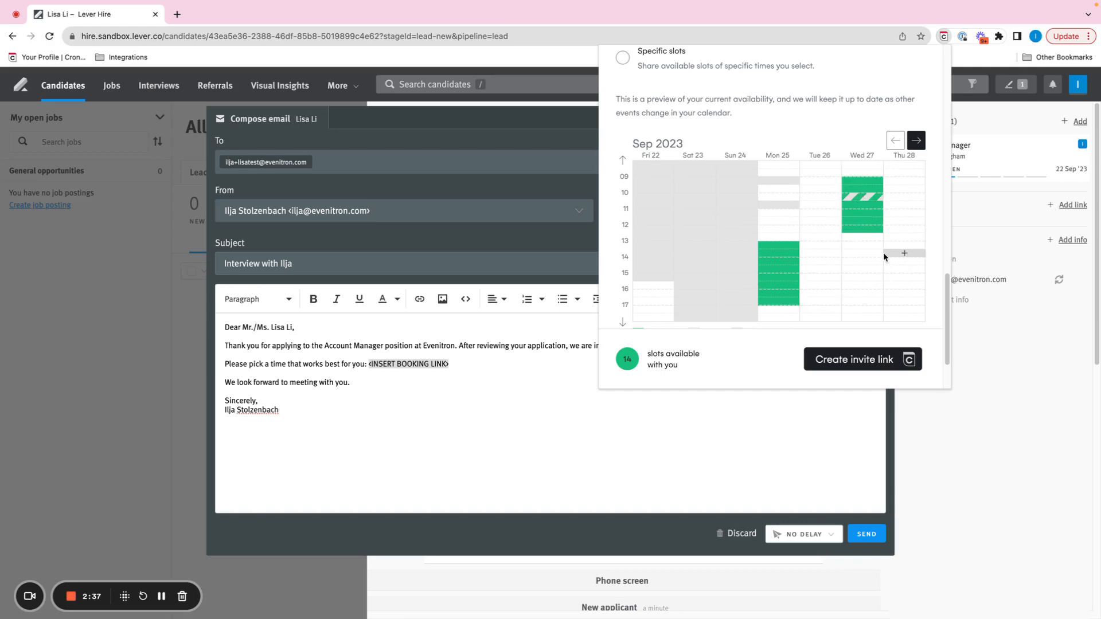
pyautogui.click(862, 245)
pyautogui.click(819, 285)
pyautogui.click(820, 228)
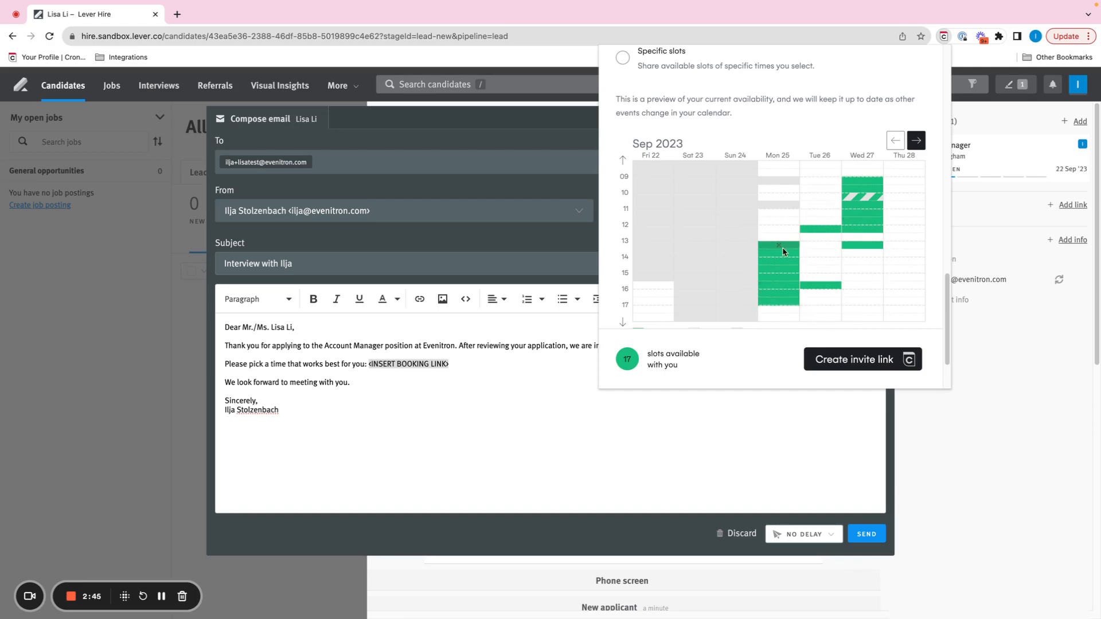
# Set the custom-hours option to offer slots during selected times "Whether I'm busy or not".
pyautogui.scroll(2, 741, 243)
pyautogui.scroll(3, 743, 245)
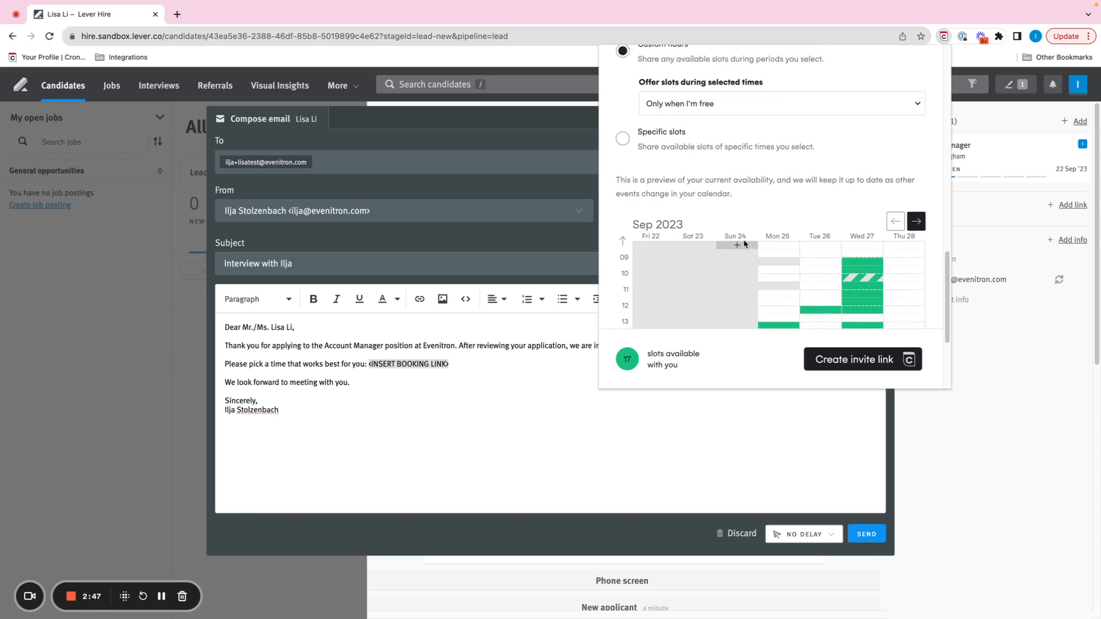
pyautogui.scroll(1, 750, 238)
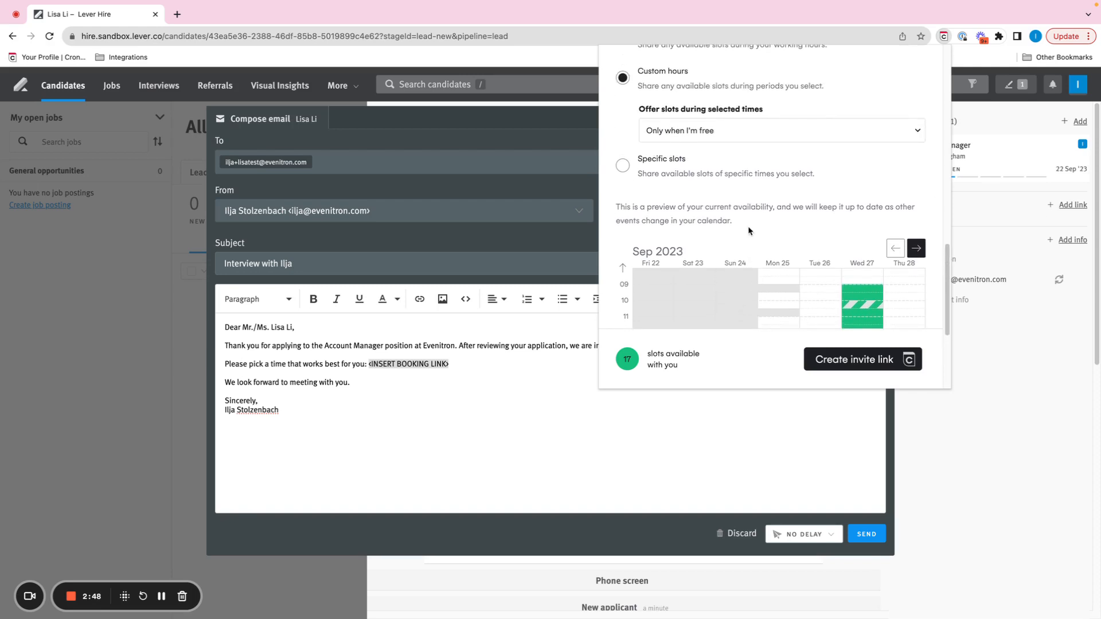
pyautogui.click(749, 134)
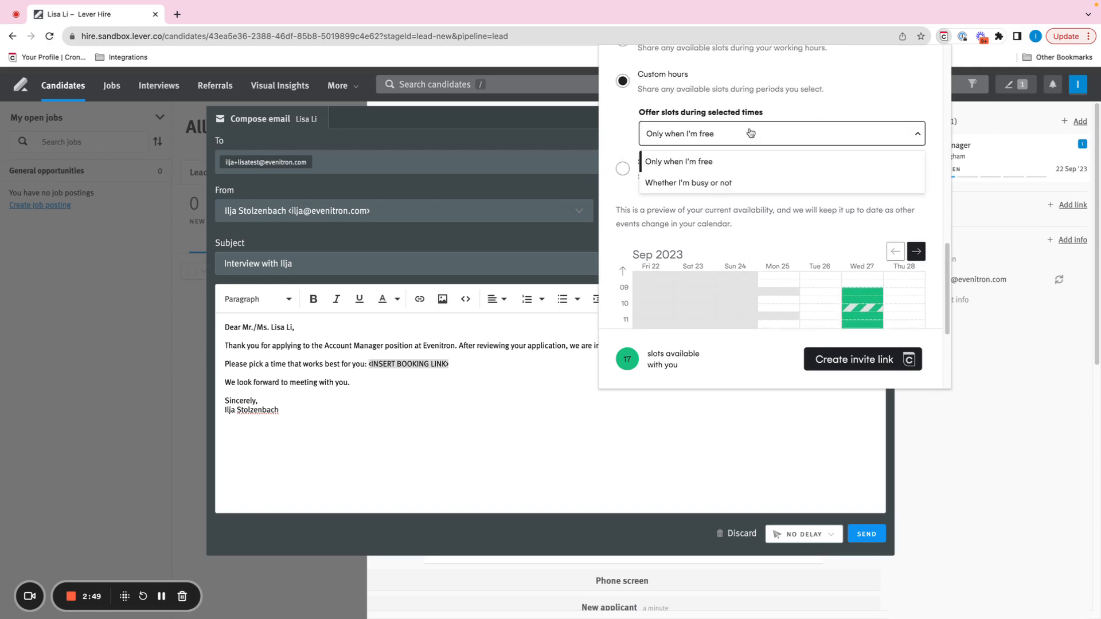
pyautogui.click(748, 188)
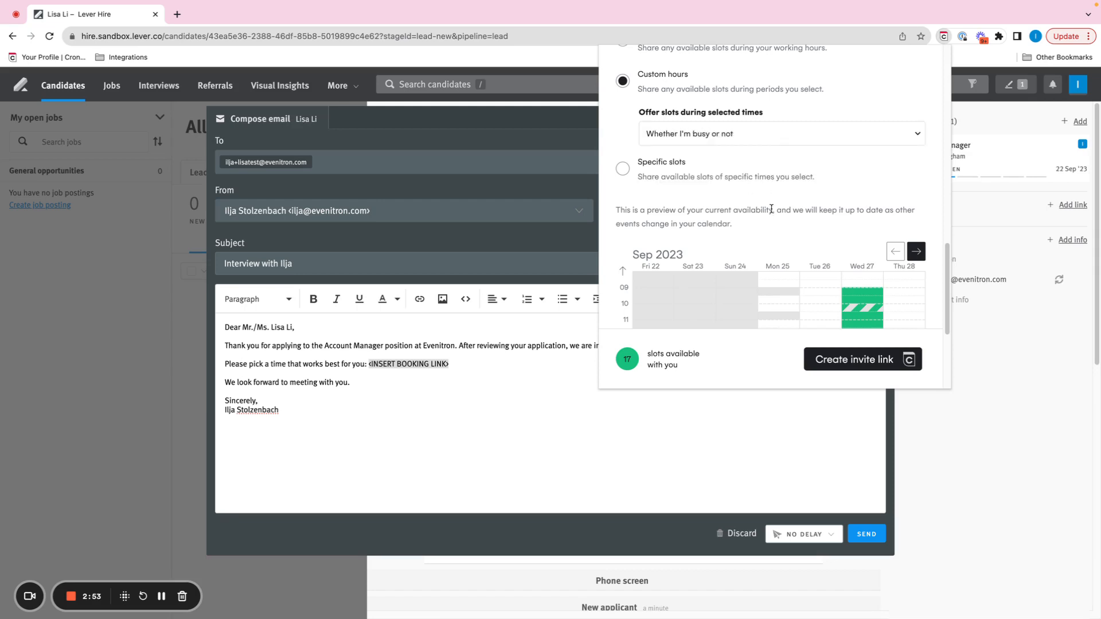
# Mark Monday 25 September from 13:00 to 17:00 as available in the custom-hours calendar.
pyautogui.scroll(-3, 774, 194)
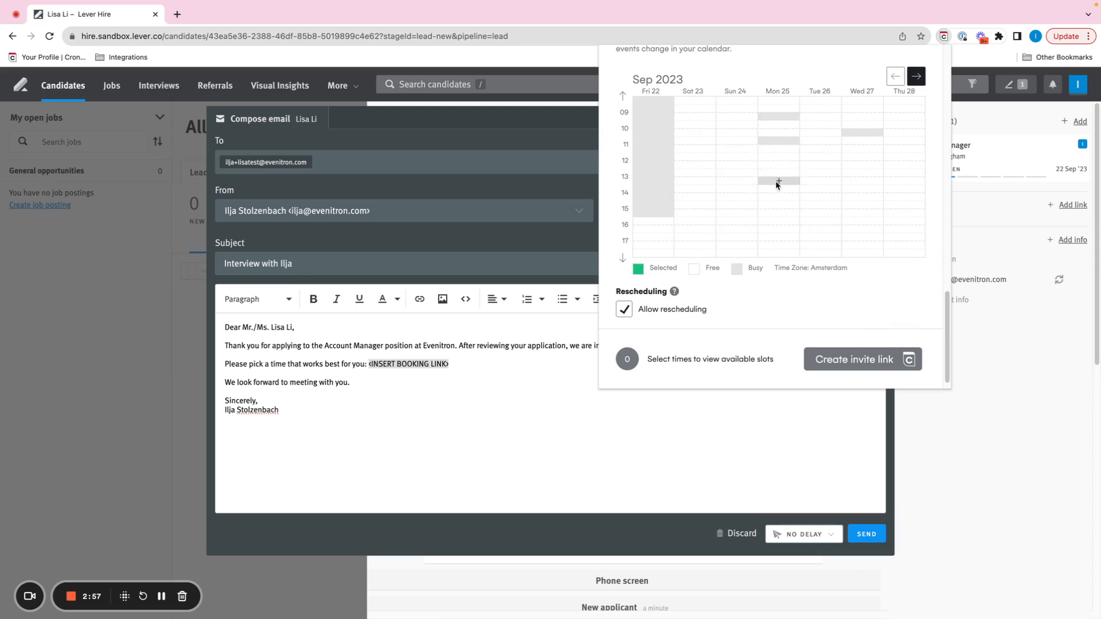
pyautogui.moveTo(767, 180); pyautogui.dragTo(774, 237)
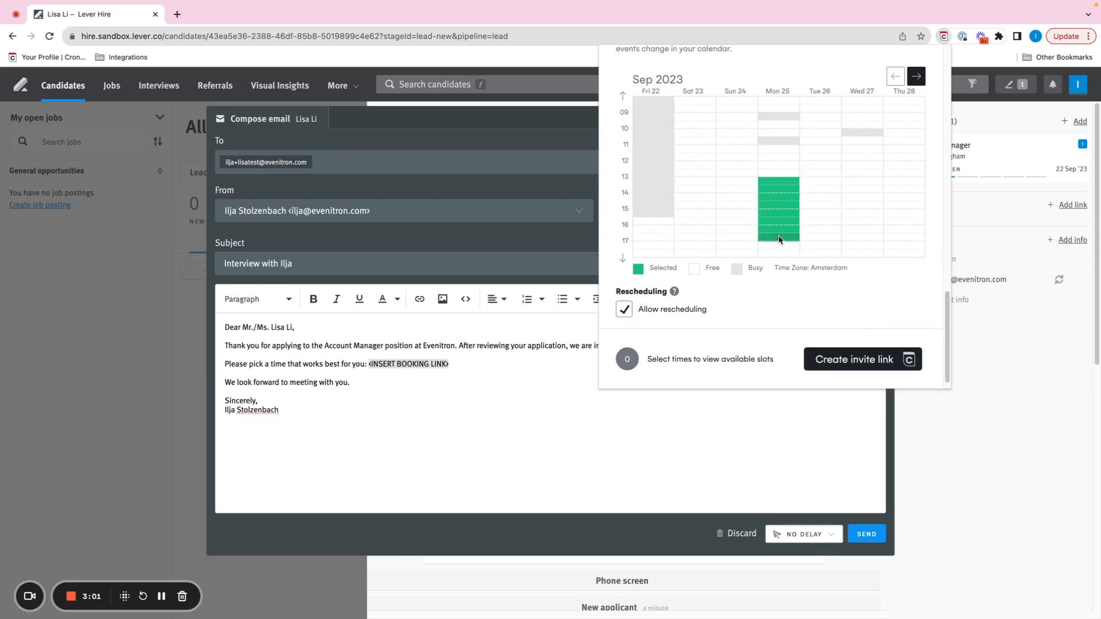
pyautogui.scroll(1, 785, 218)
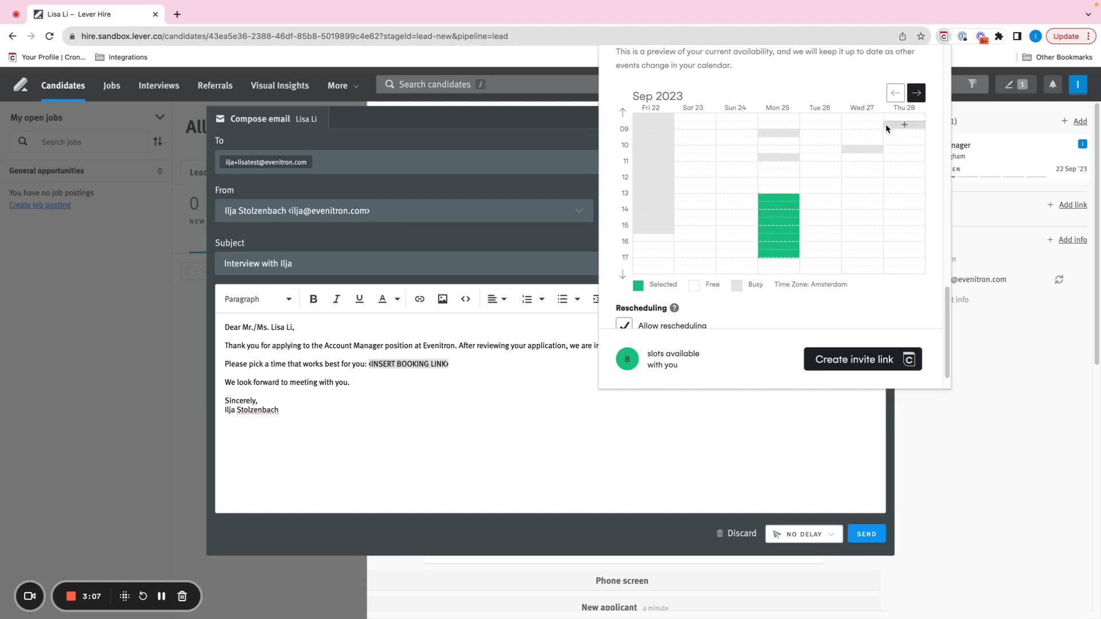
# Mark Wednesday 27 September from 09:00 to 13:00 as available in the custom-hours calendar.
pyautogui.moveTo(862, 131); pyautogui.dragTo(867, 191)
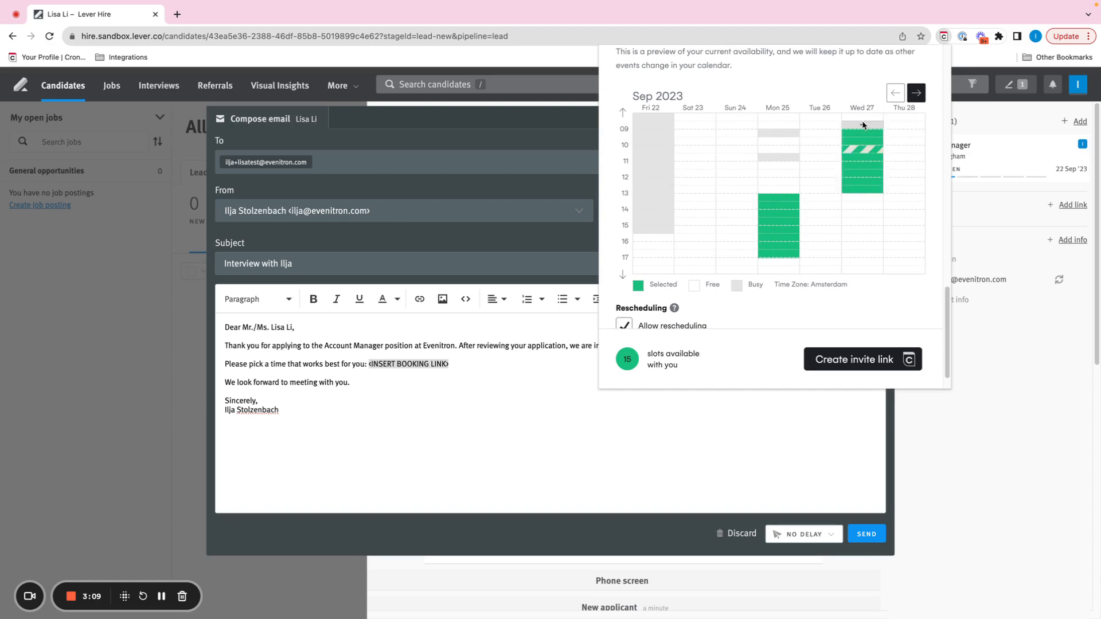
pyautogui.scroll(1, 787, 219)
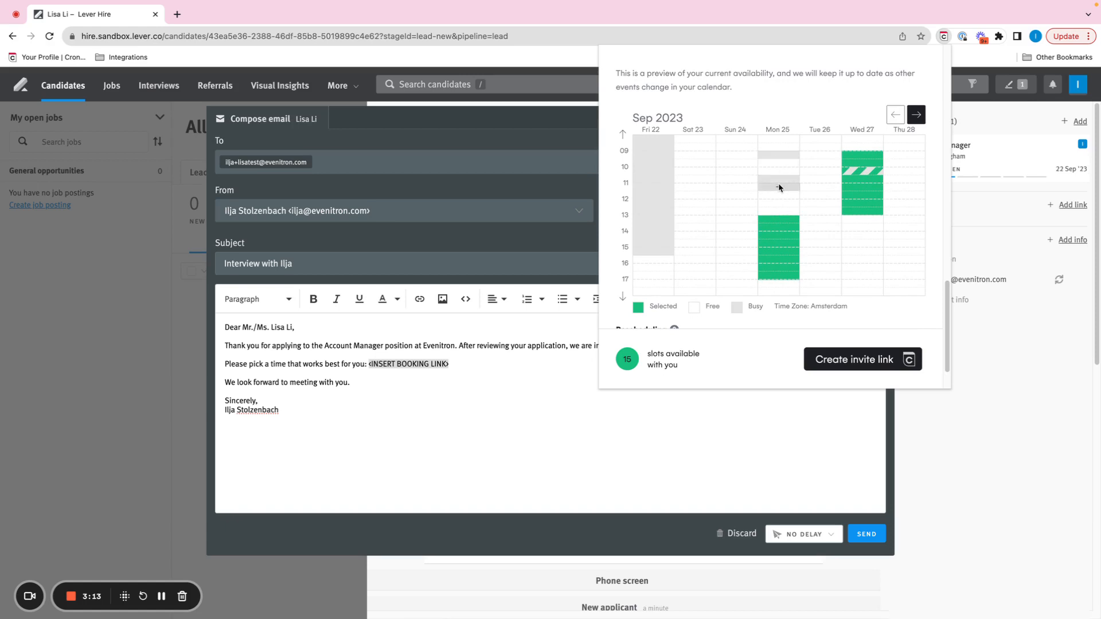
pyautogui.scroll(2, 819, 184)
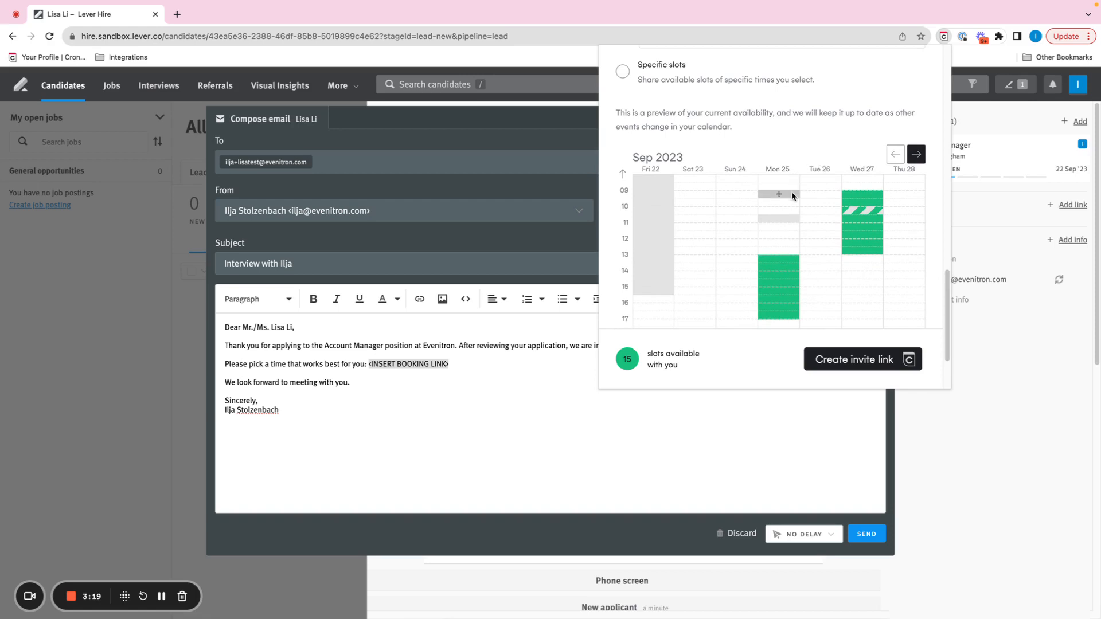
# Switch the request's availability to Specific slots and set the 22/09/2023 slot to start at 15:30.
pyautogui.scroll(5, 779, 137)
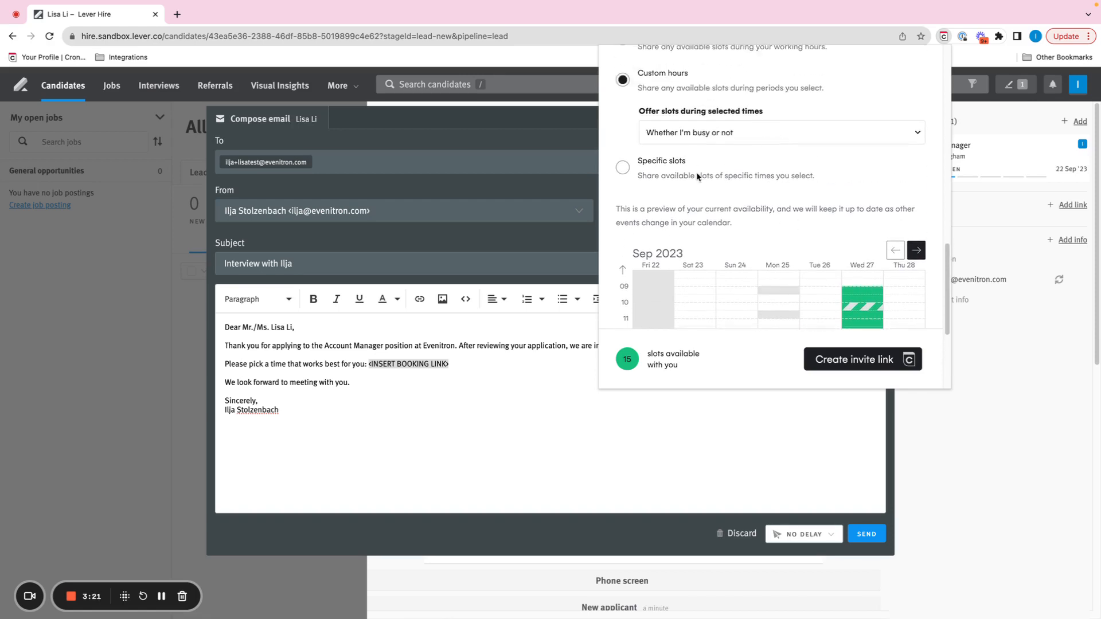
pyautogui.click(621, 169)
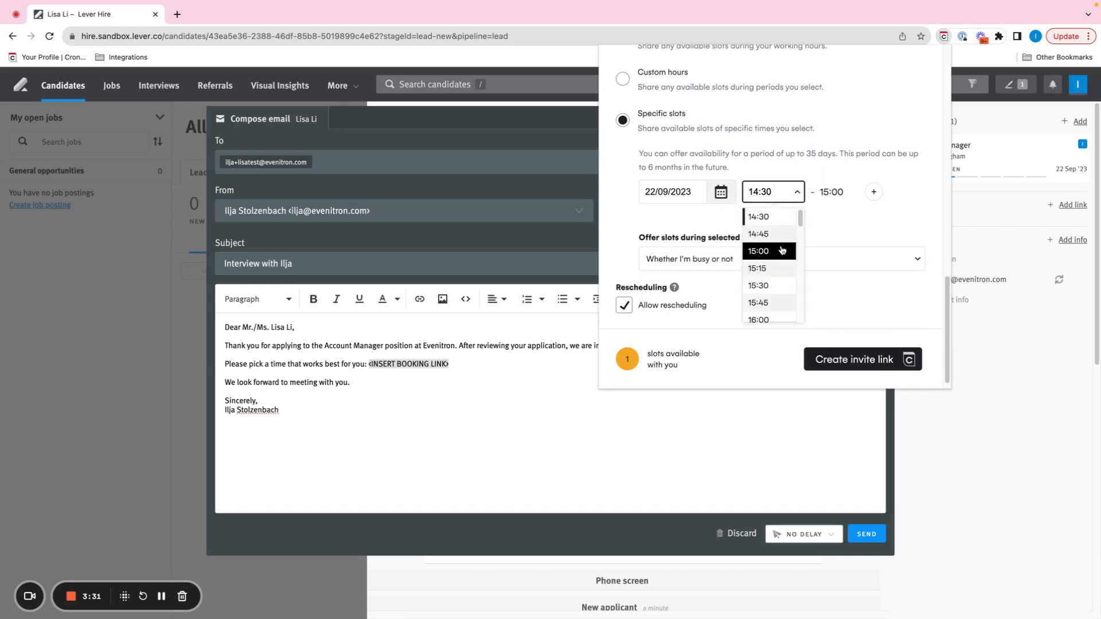
pyautogui.scroll(-1, 782, 241)
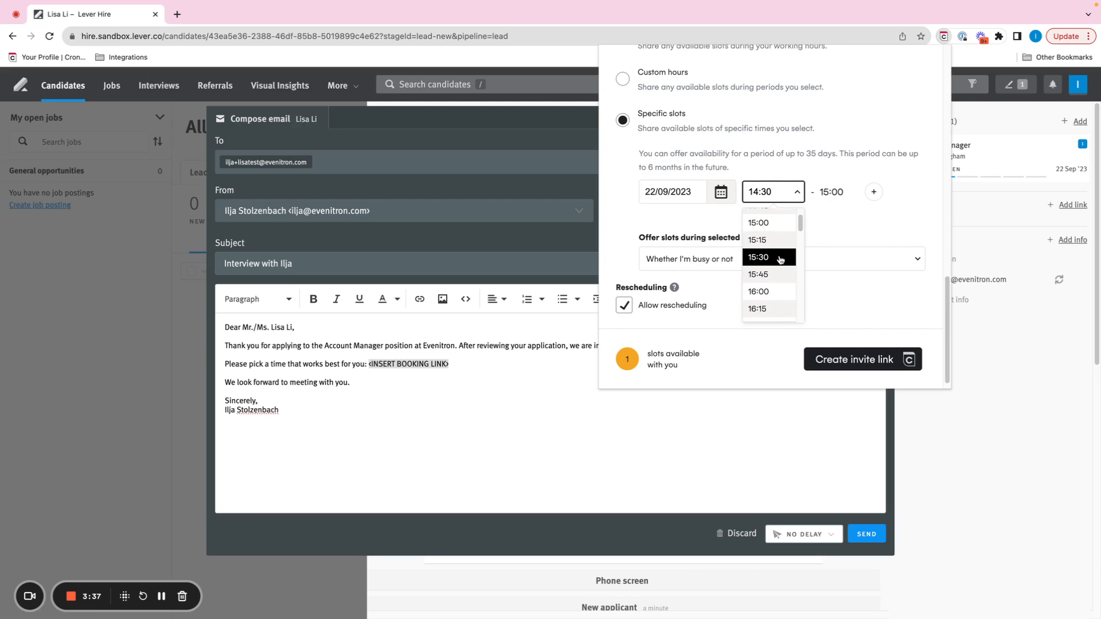
pyautogui.click(780, 258)
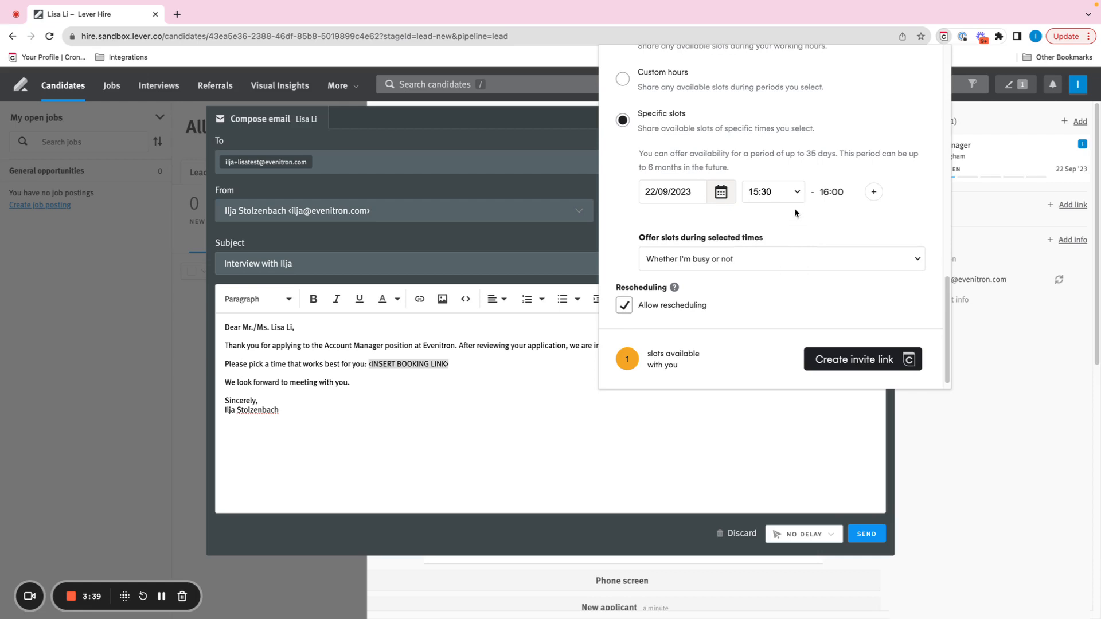
# Add a second specific slot on 27/09/2023 starting at 15:30.
pyautogui.click(873, 192)
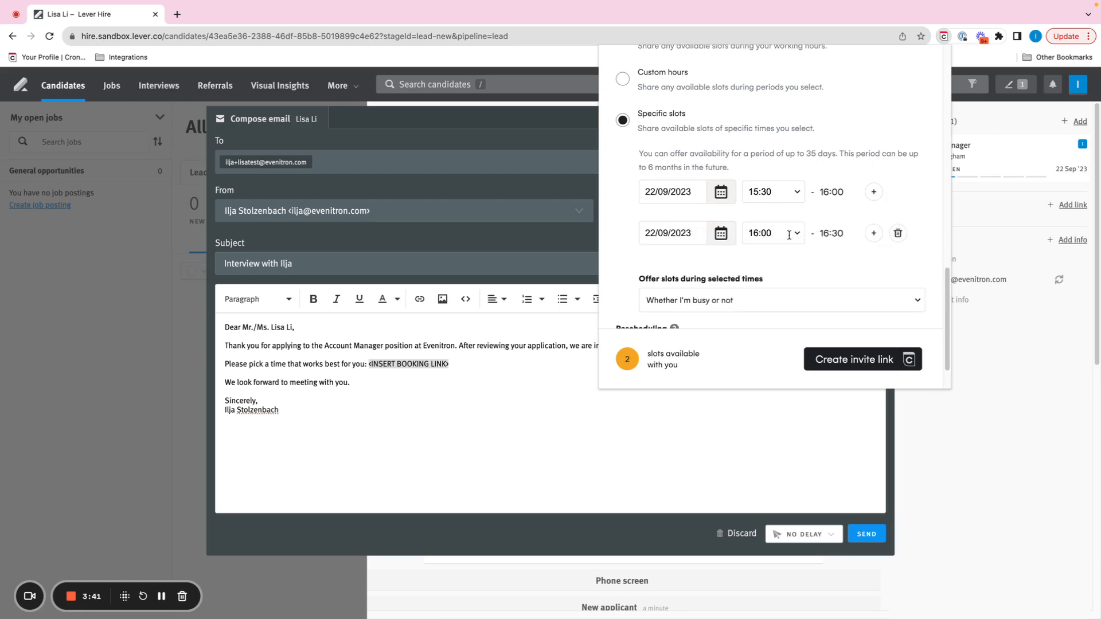
pyautogui.click(716, 235)
pyautogui.click(730, 357)
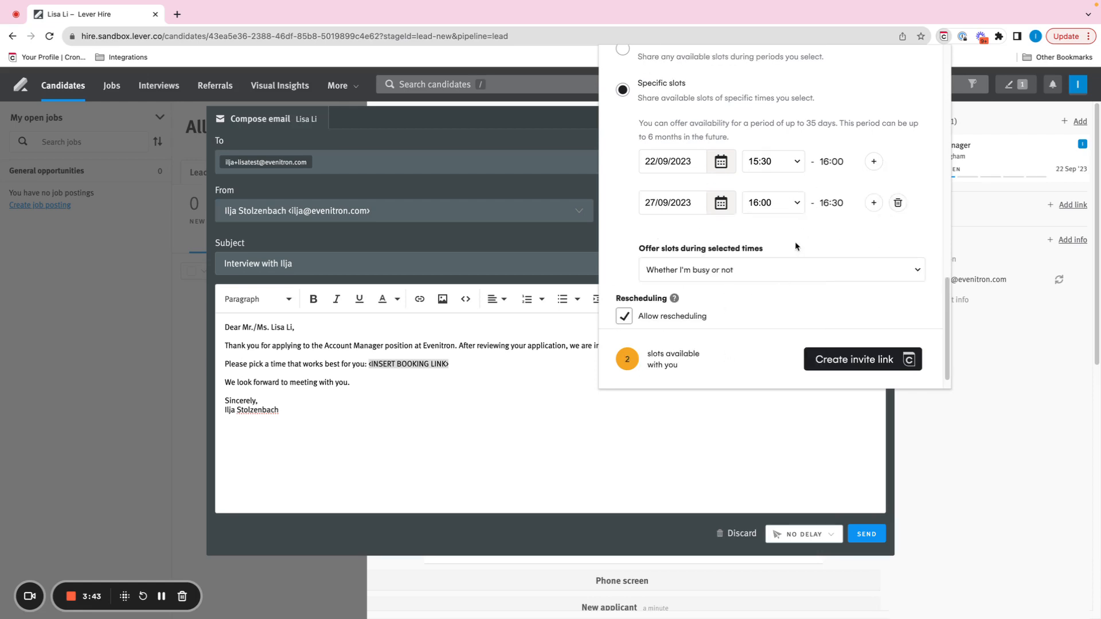
pyautogui.click(783, 200)
pyautogui.click(781, 255)
pyautogui.click(777, 182)
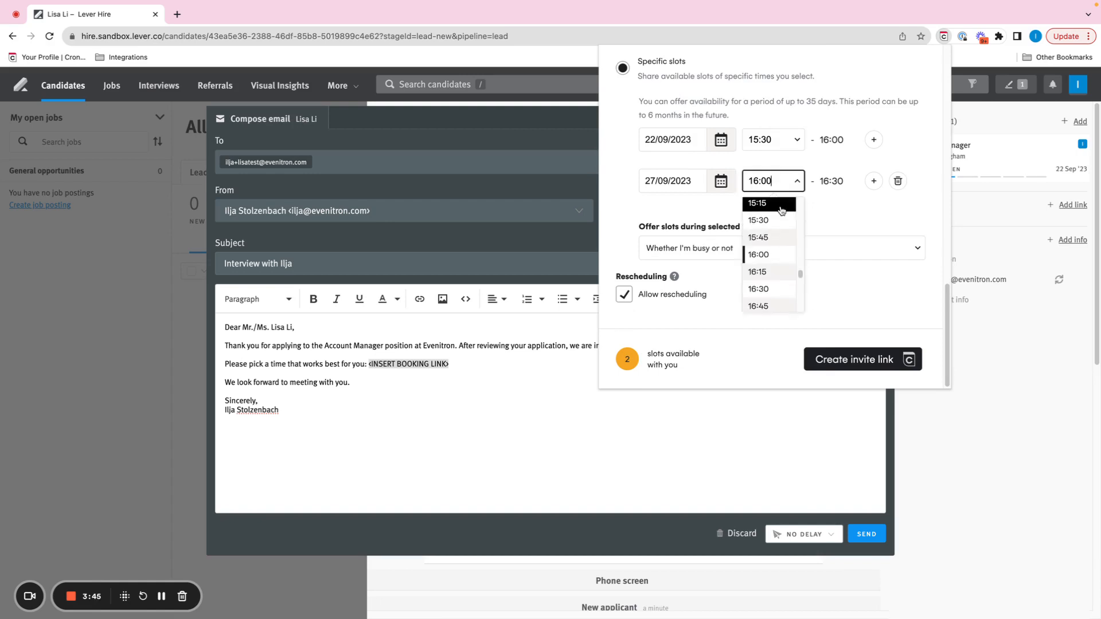
pyautogui.click(780, 222)
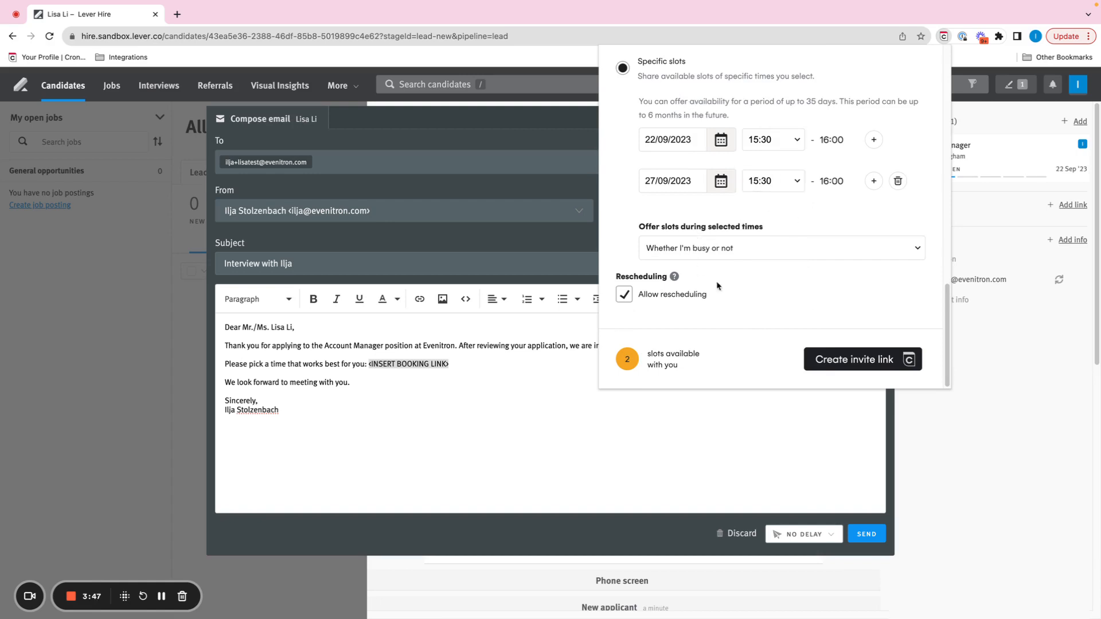
# Check the choices for offering slots during selected times, keep "Whether I'm busy or not", and disallow rescheduling.
pyautogui.click(755, 252)
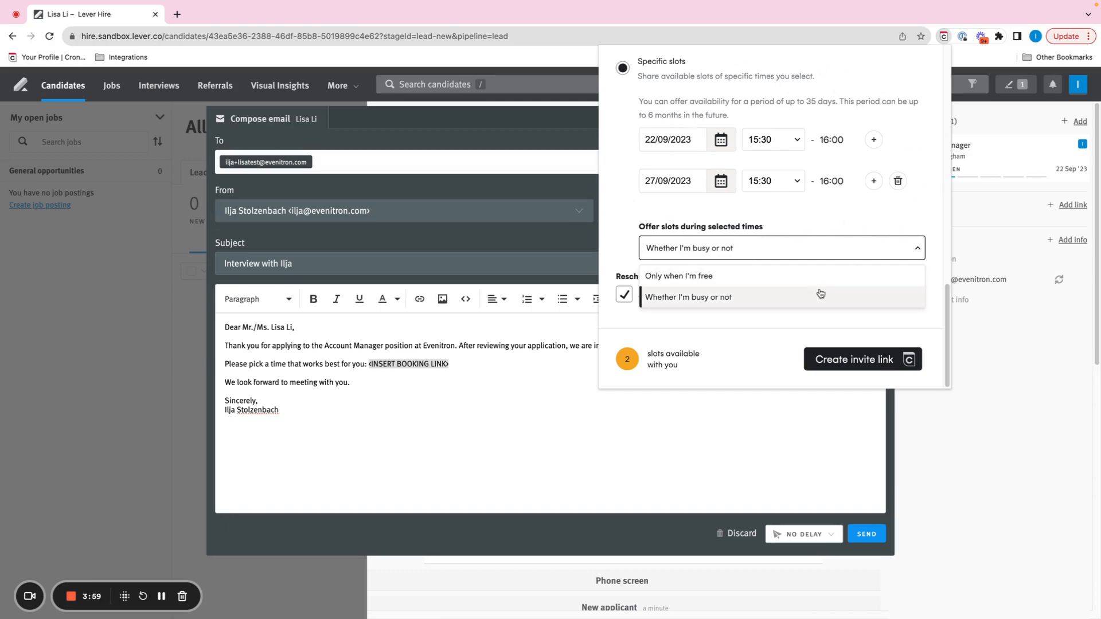
pyautogui.click(699, 219)
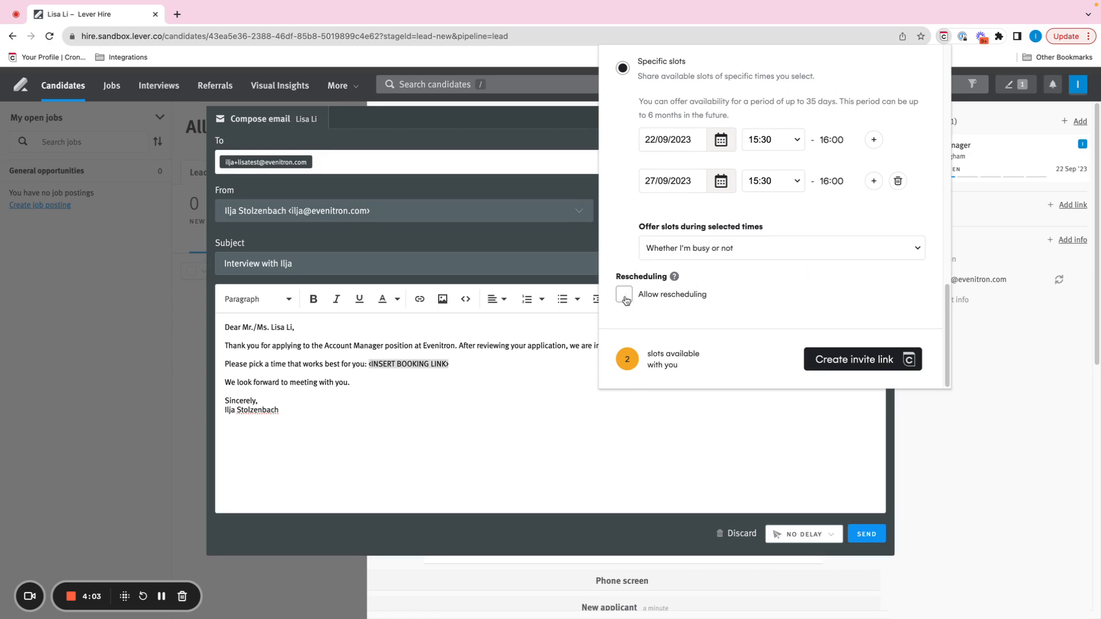
pyautogui.scroll(1, 755, 279)
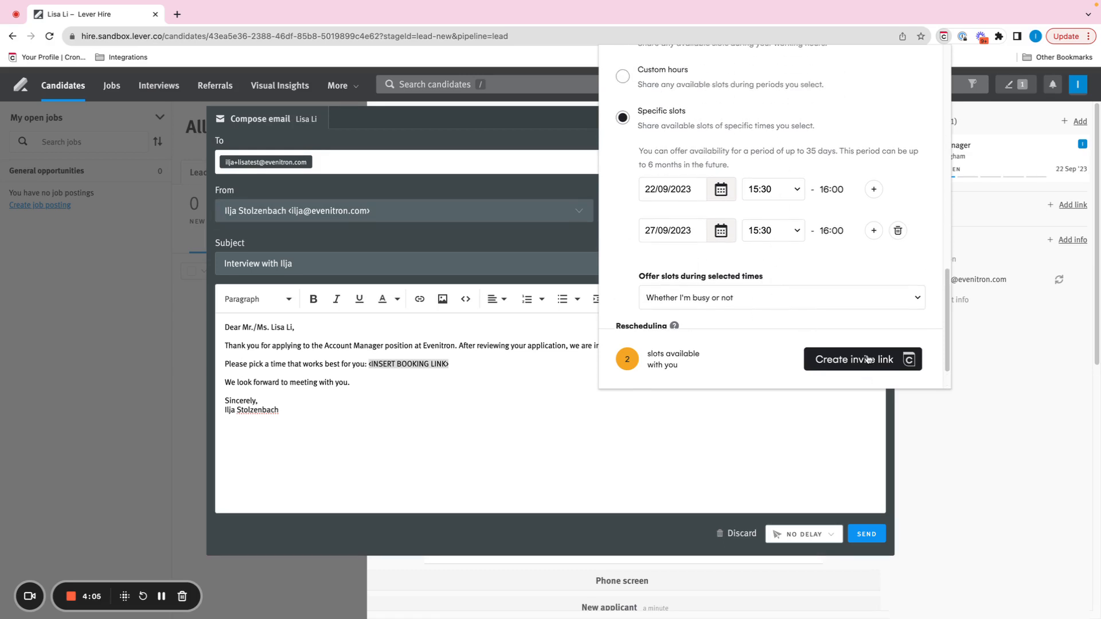
pyautogui.scroll(2, 867, 359)
pyautogui.scroll(-3, 857, 352)
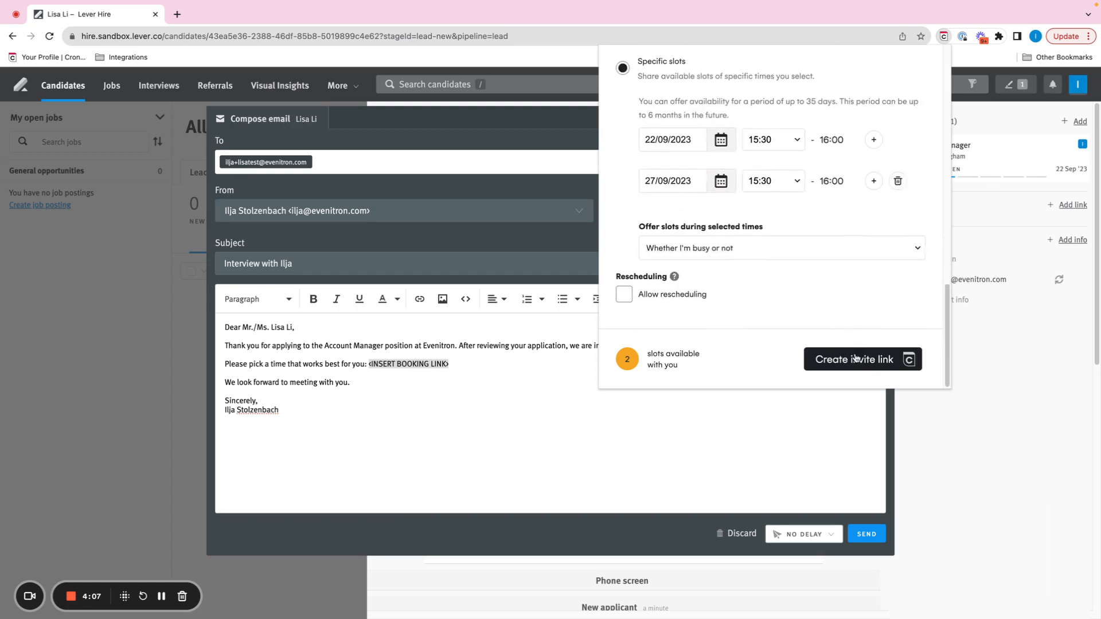
# Create the invite link and send the email with the link in place of the <INSERT BOOKING LINK> placeholder.
pyautogui.click(854, 358)
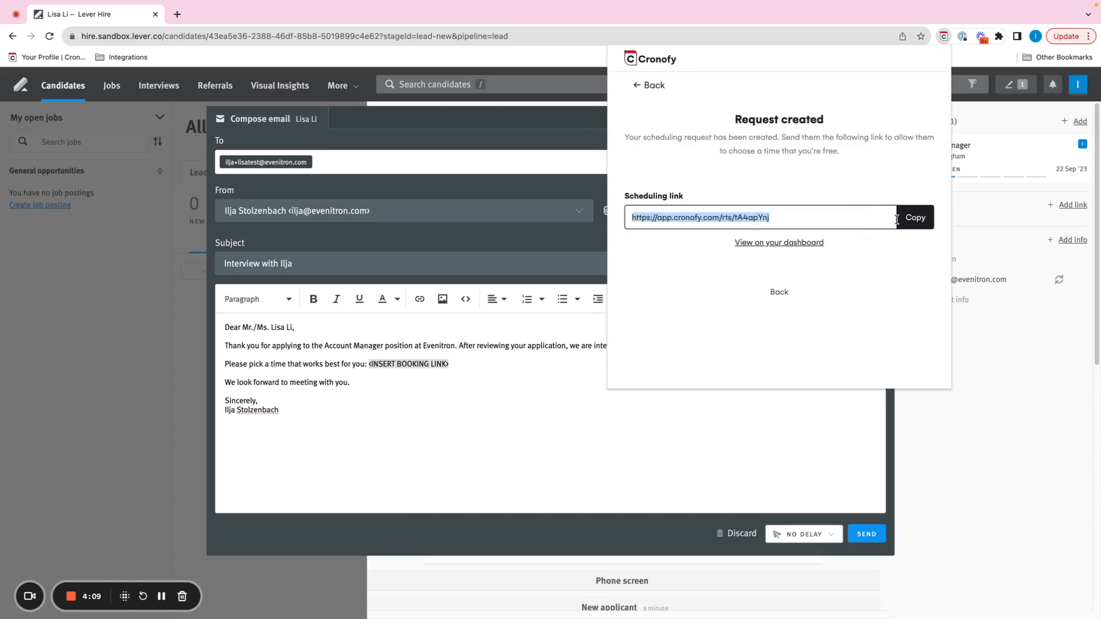
pyautogui.click(898, 217)
pyautogui.press('super+v')
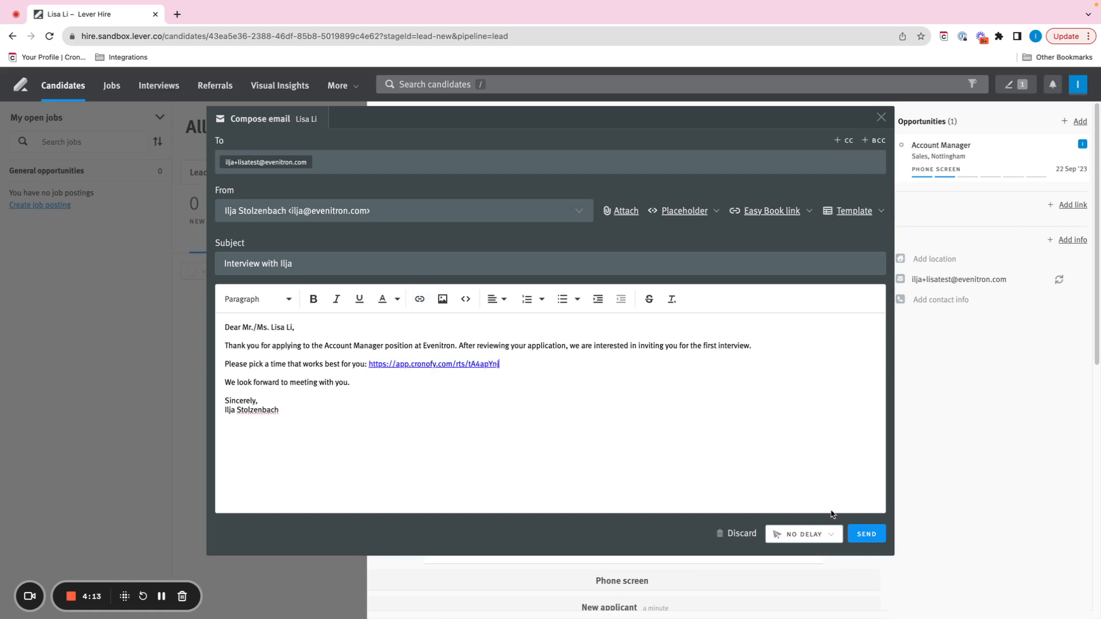
pyautogui.click(866, 534)
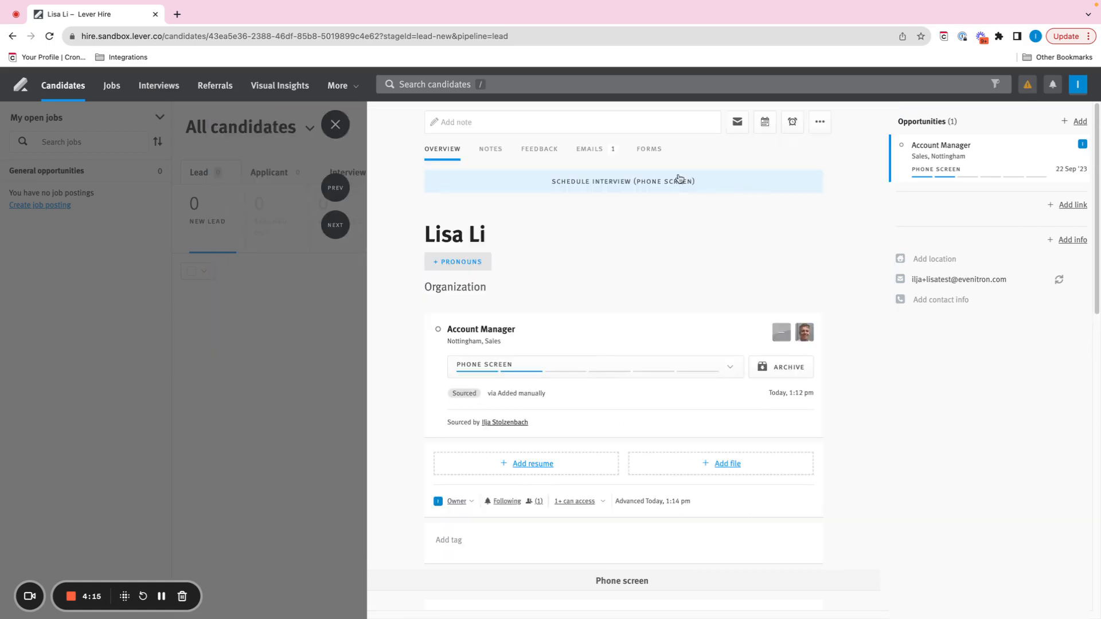
# Open the copied scheduling link in a new browser tab.
pyautogui.click(177, 14)
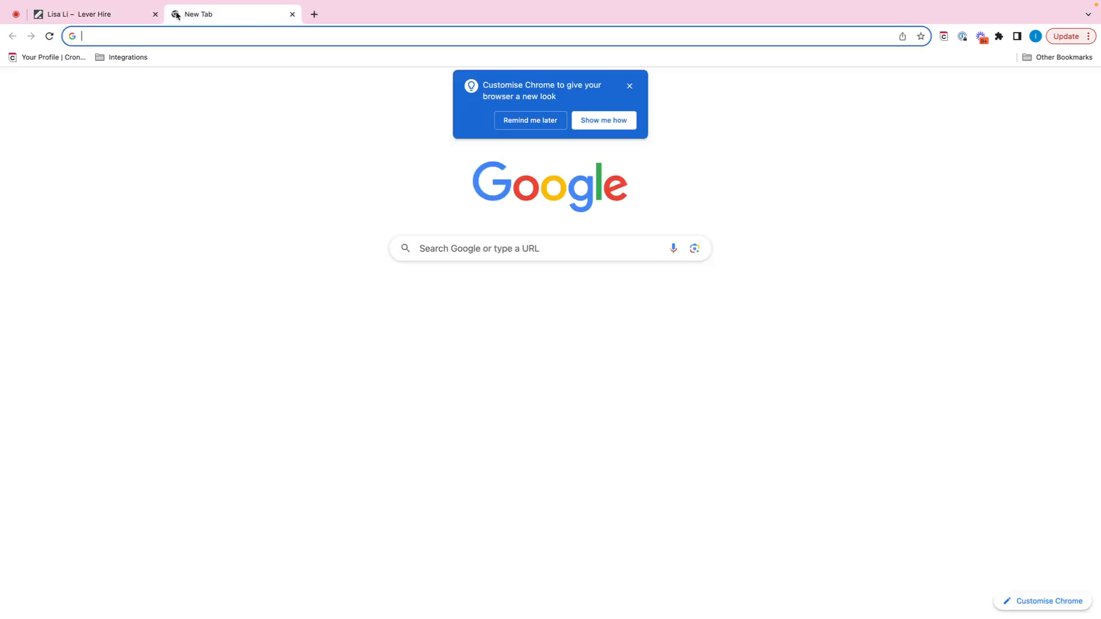
pyautogui.press('super+v')
pyautogui.press('Return')
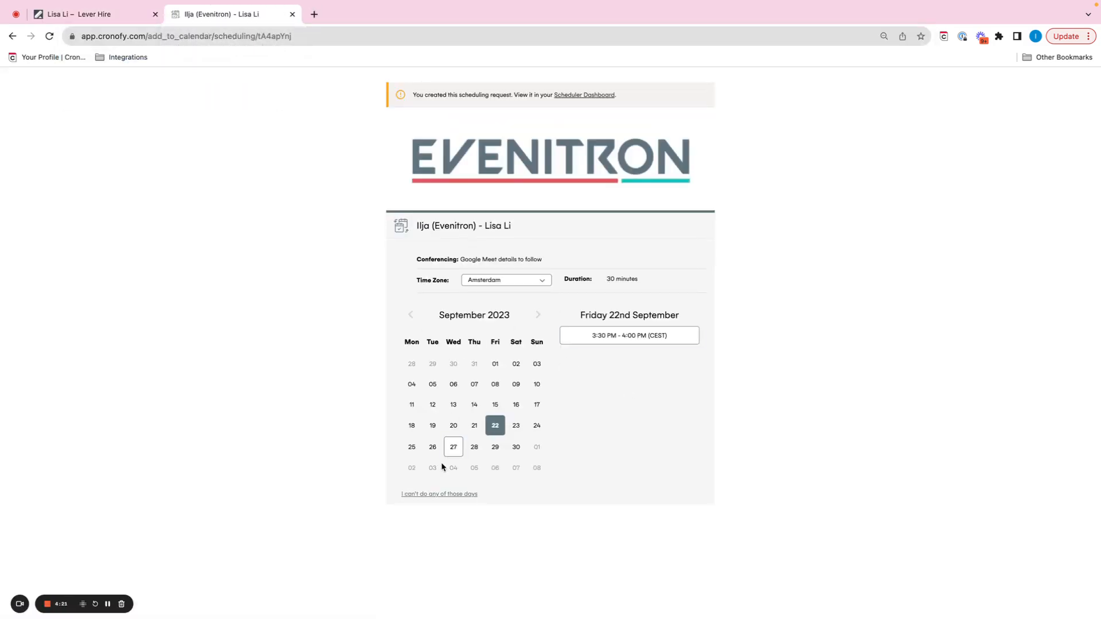
# Book the Friday 22nd September slot from 3:30 PM to 4:00 PM on the scheduling page and confirm it.
pyautogui.click(453, 449)
pyautogui.click(504, 425)
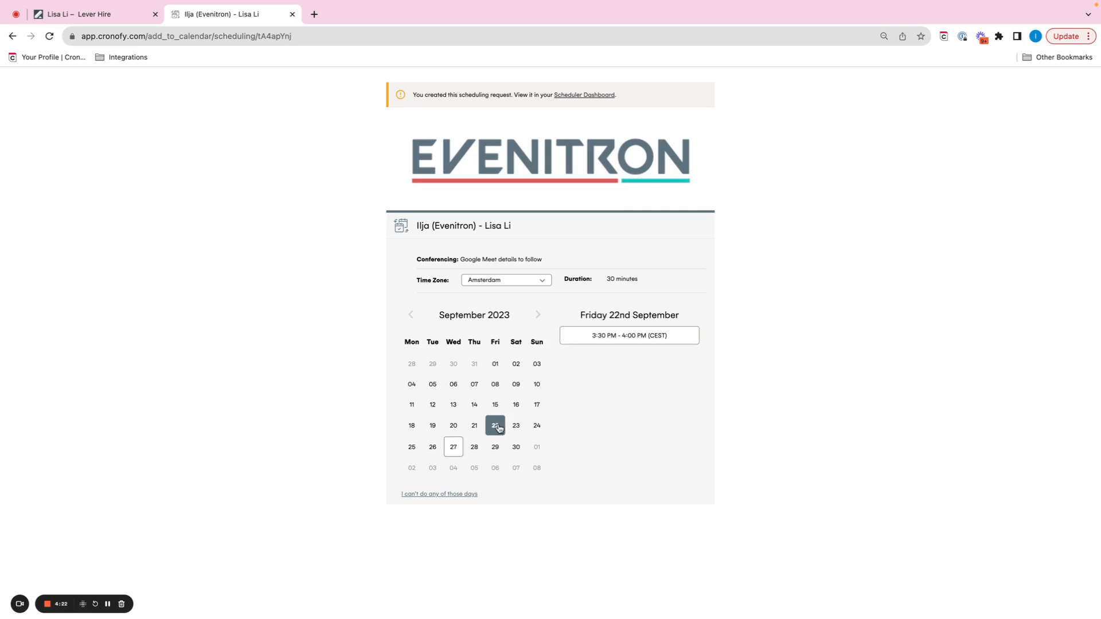
pyautogui.click(577, 336)
pyautogui.click(594, 345)
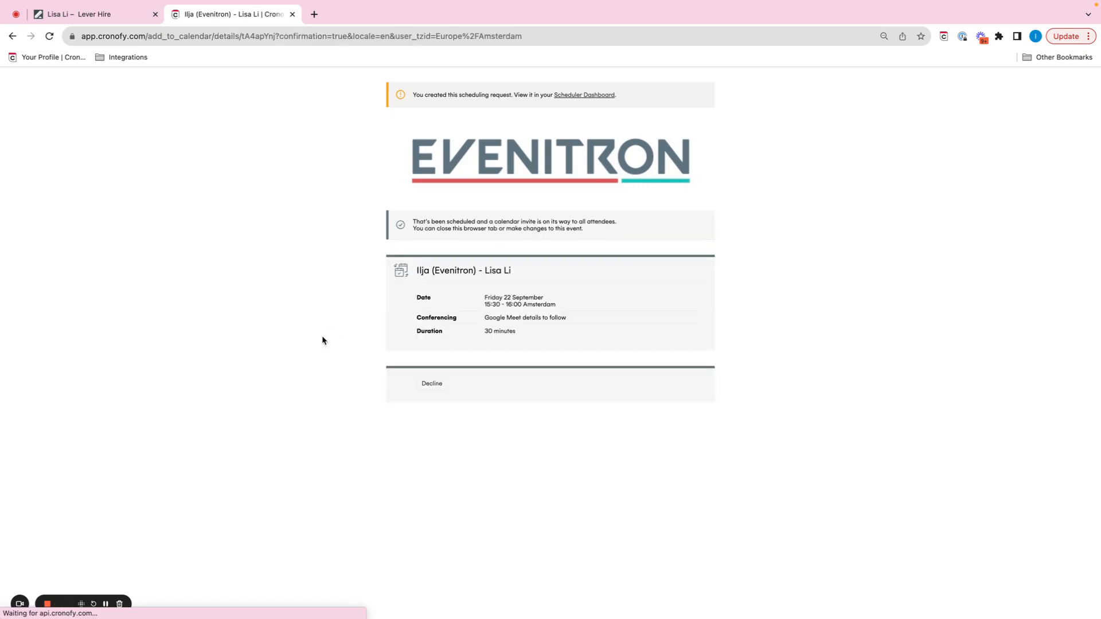
# Return to the candidate's profile in Lever, reload it and check the overview and timeline for the booked interview.
pyautogui.click(89, 16)
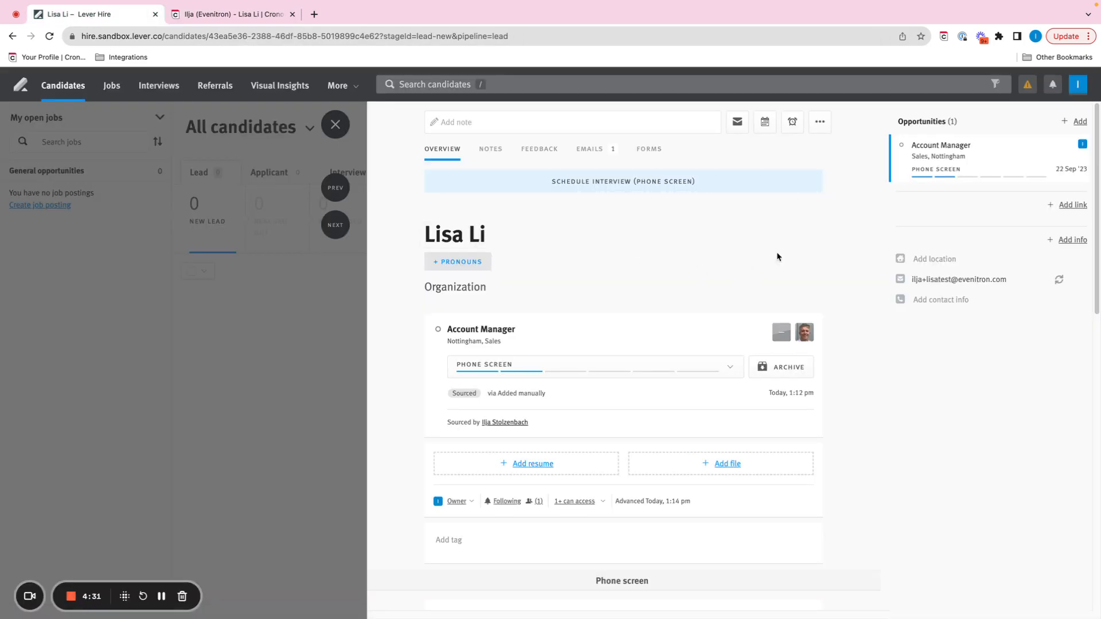
pyautogui.scroll(-2, 851, 351)
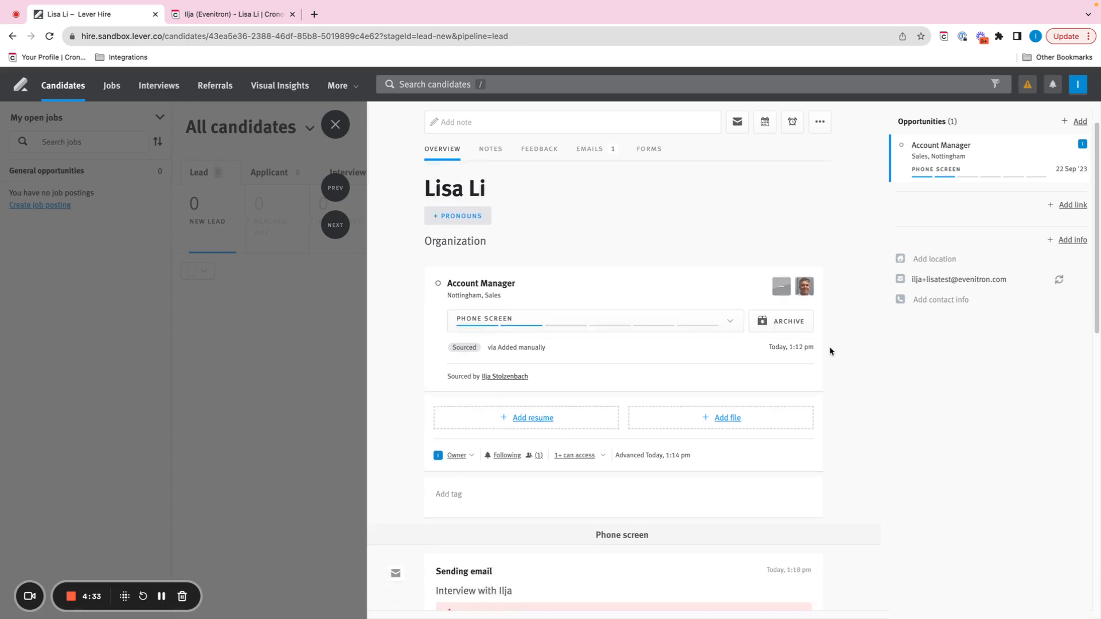
pyautogui.click(51, 38)
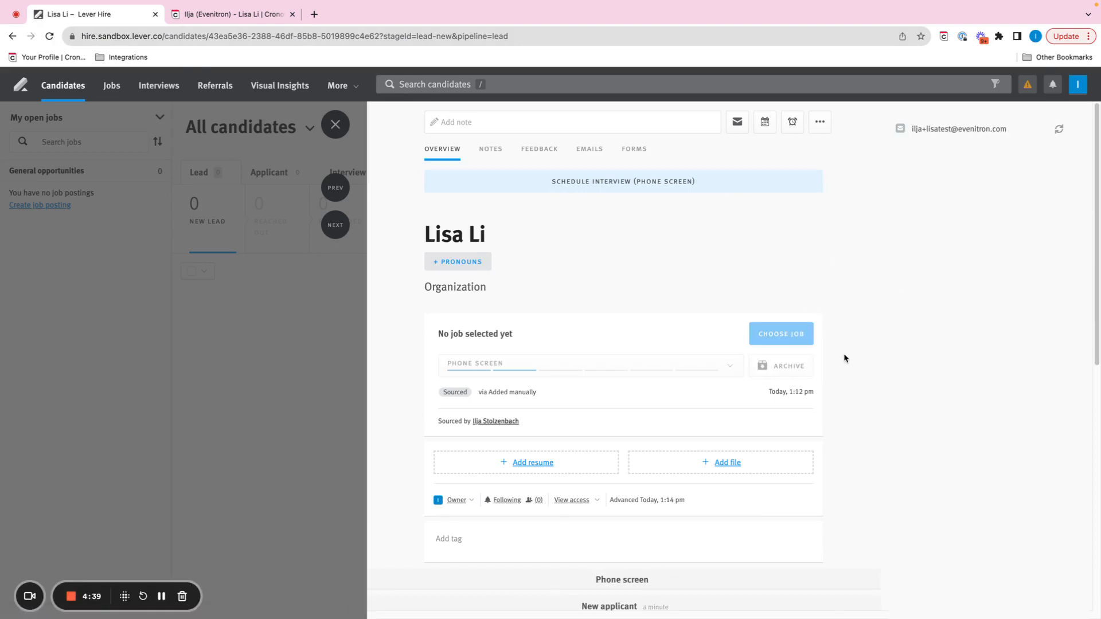
pyautogui.scroll(-3, 841, 354)
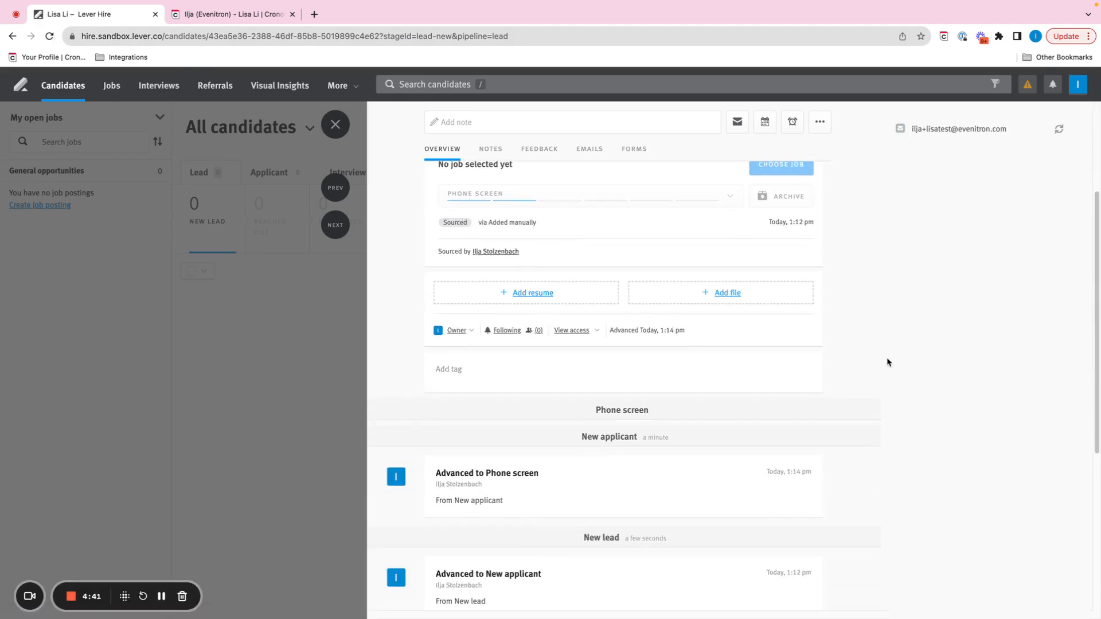
pyautogui.scroll(-3, 887, 362)
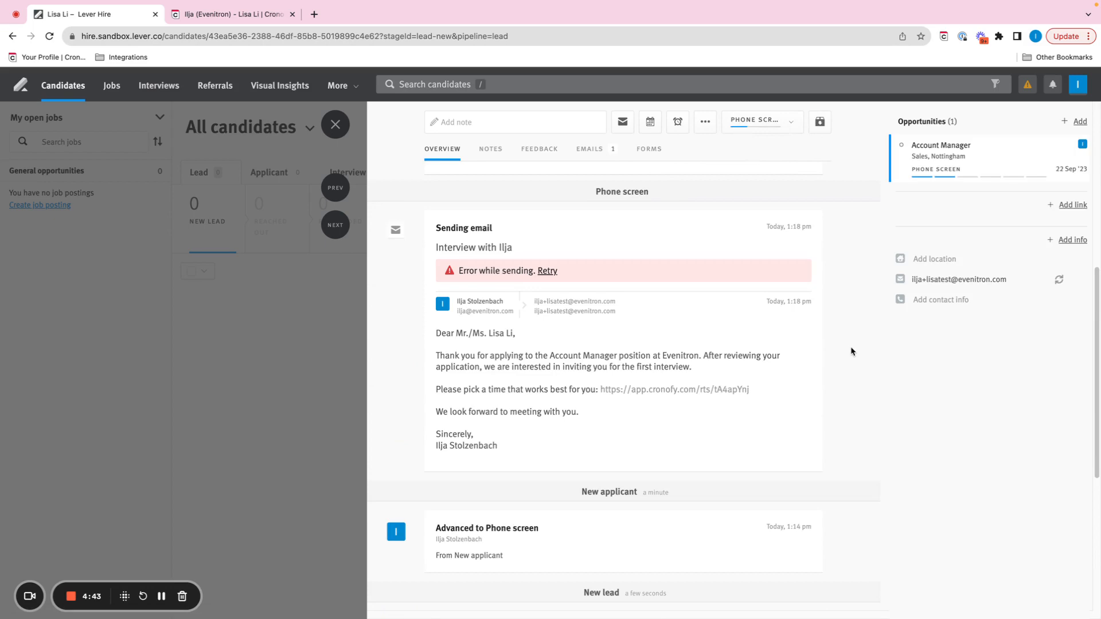
pyautogui.scroll(-4, 852, 352)
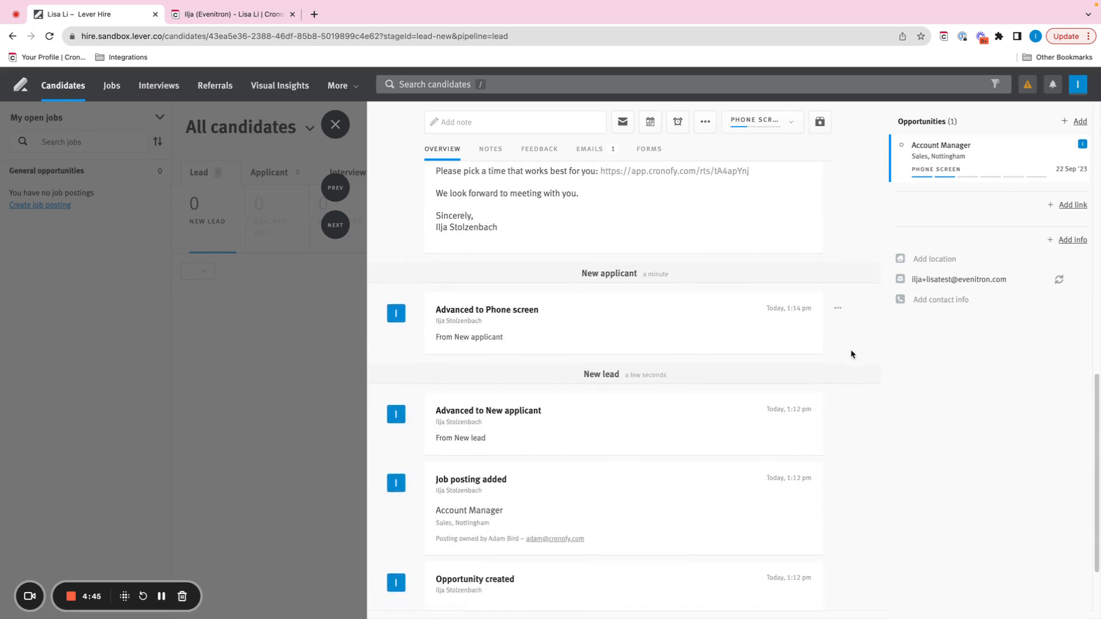
pyautogui.scroll(7, 851, 352)
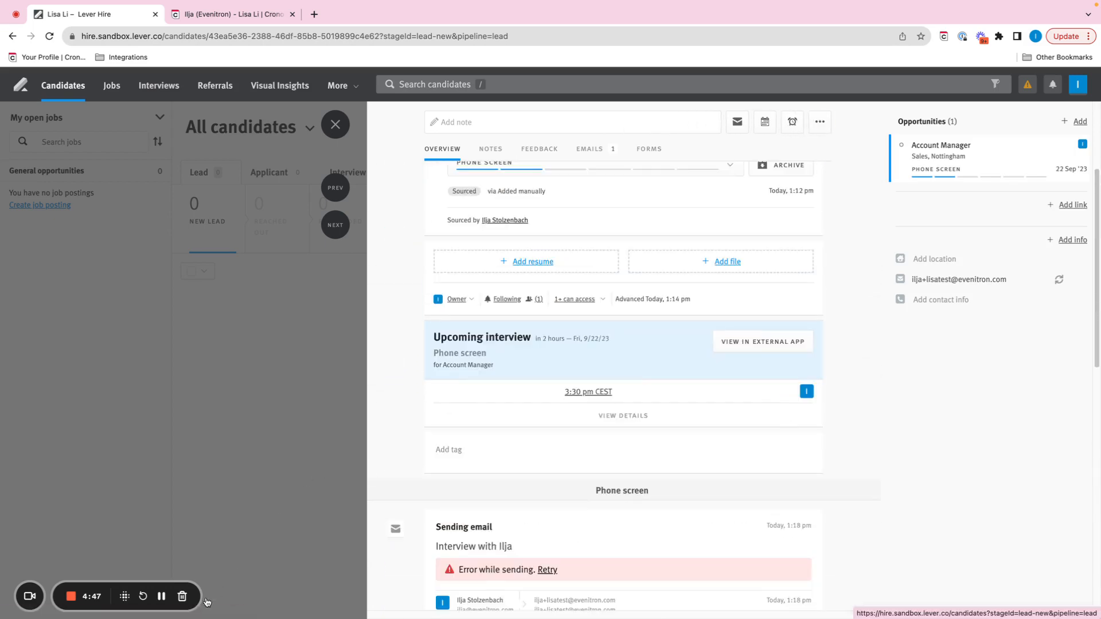
pyautogui.click(162, 596)
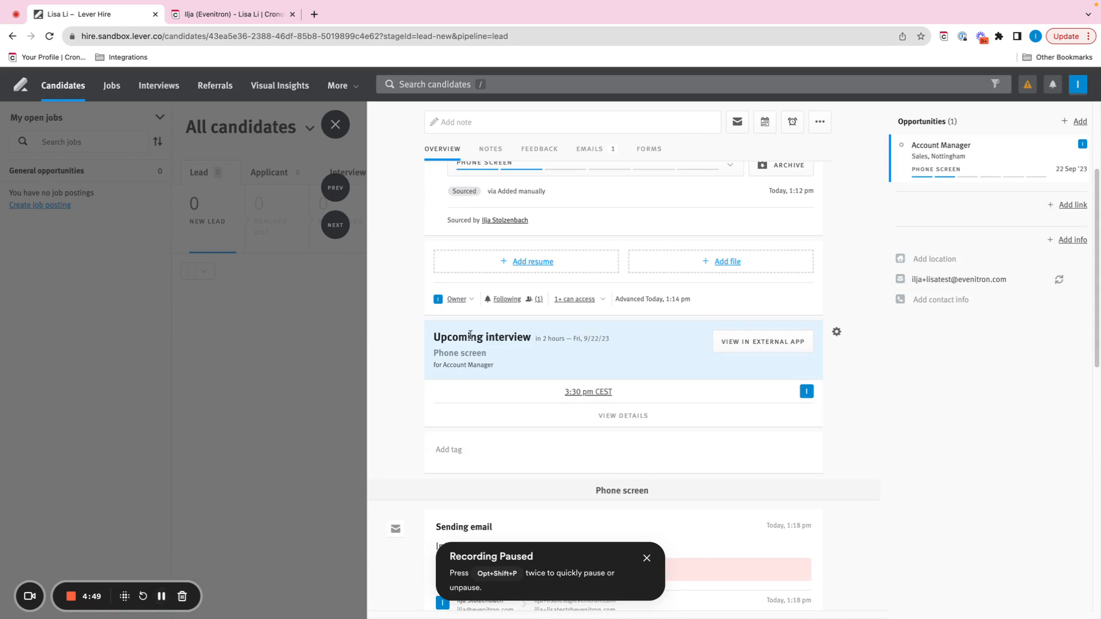